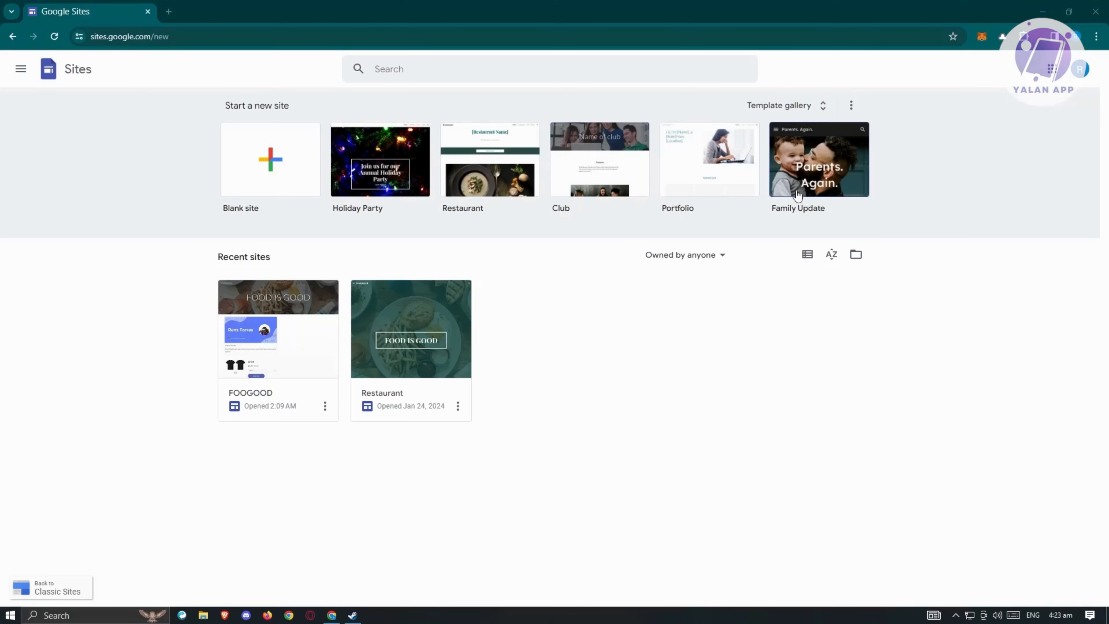
- Open the full Template gallery and browse the Personal, Work, Small business and Education templates
left_click(786, 113)
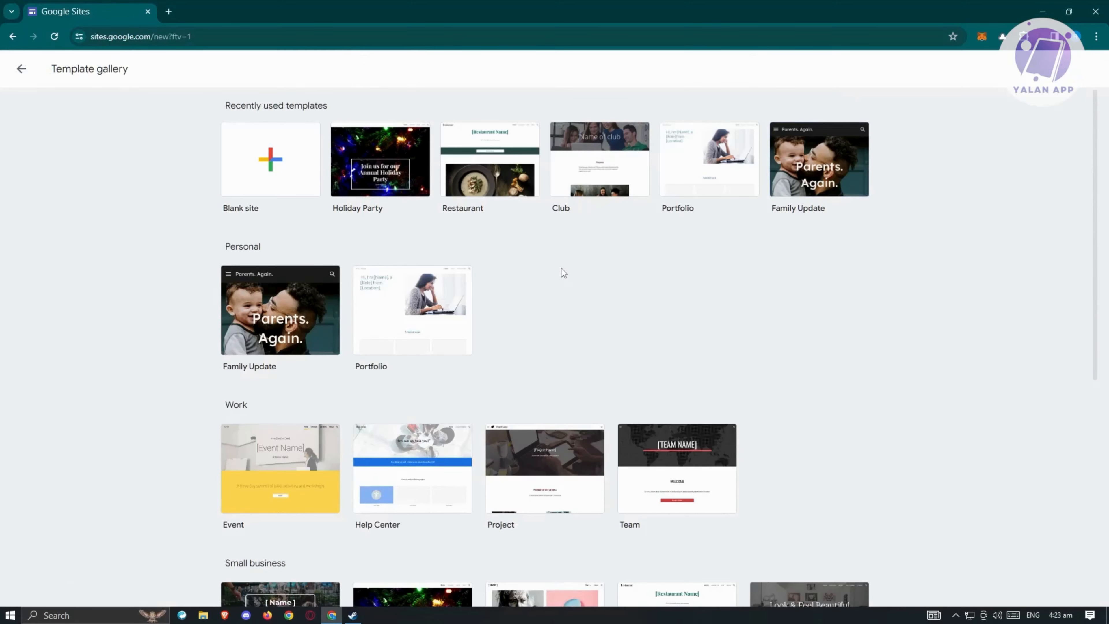
scroll(559, 271, "down", 5)
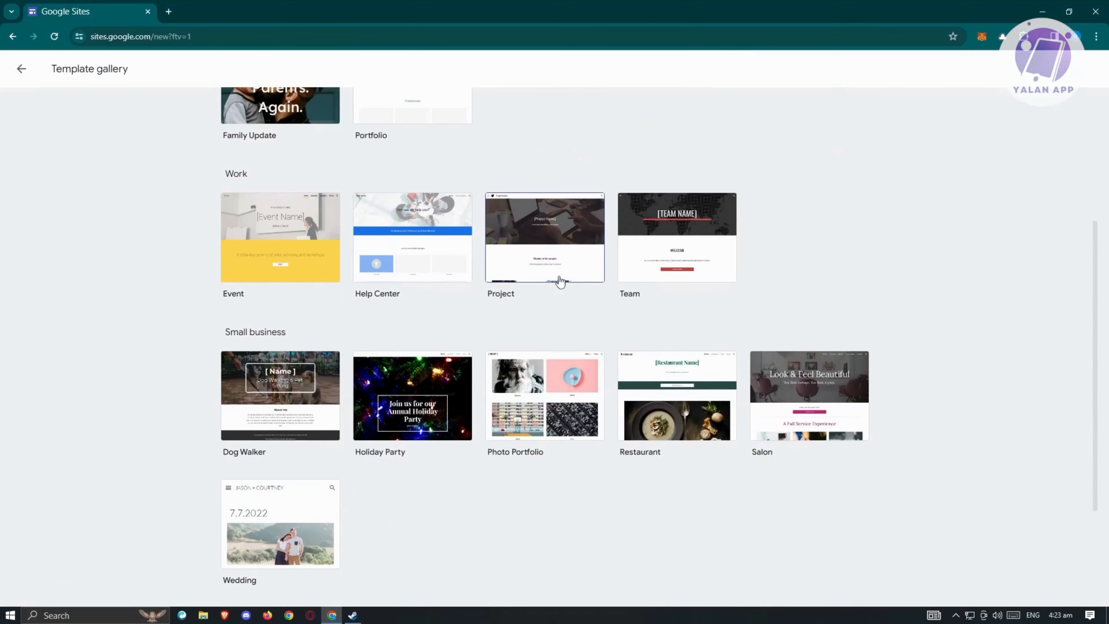
scroll(513, 305, "up", 5)
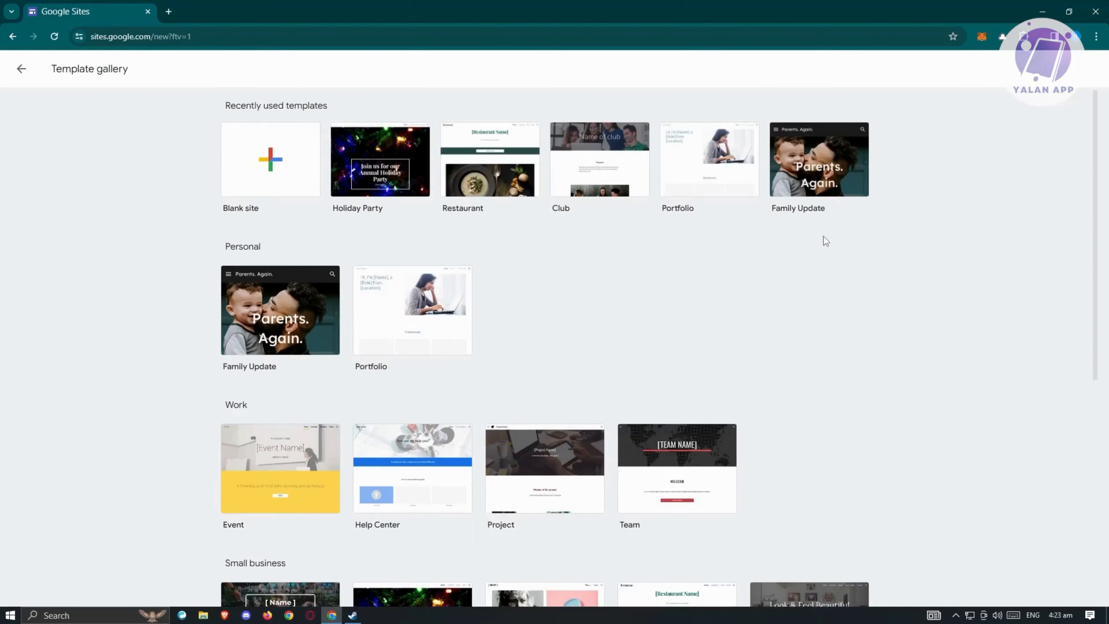
scroll(825, 236, "down", 3)
scroll(846, 232, "up", 3)
scroll(838, 233, "down", 5)
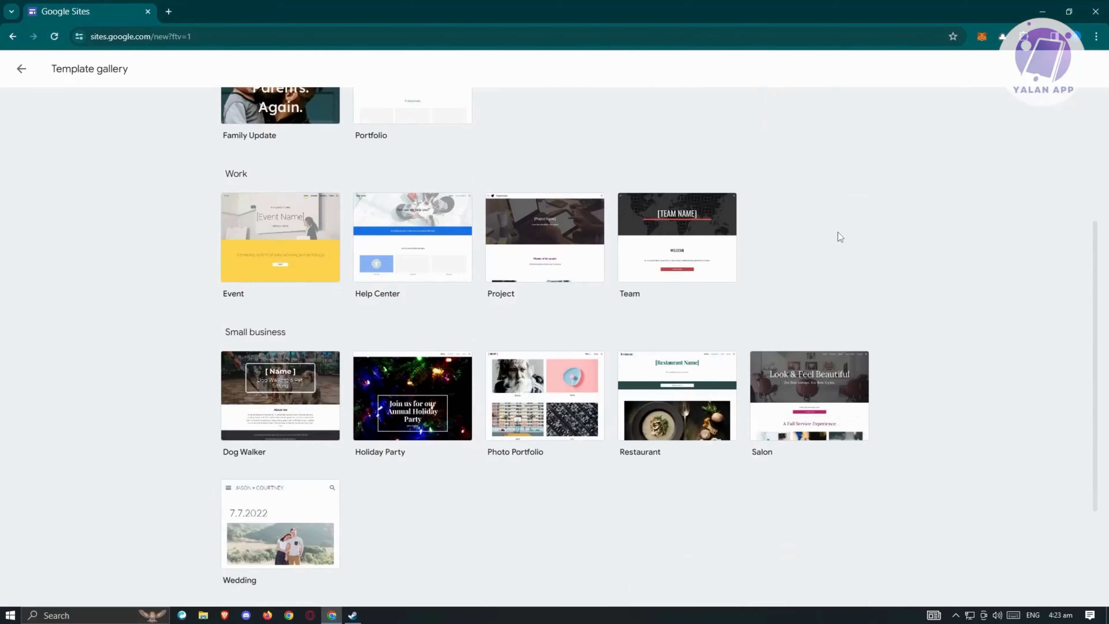
scroll(577, 240, "down", 3)
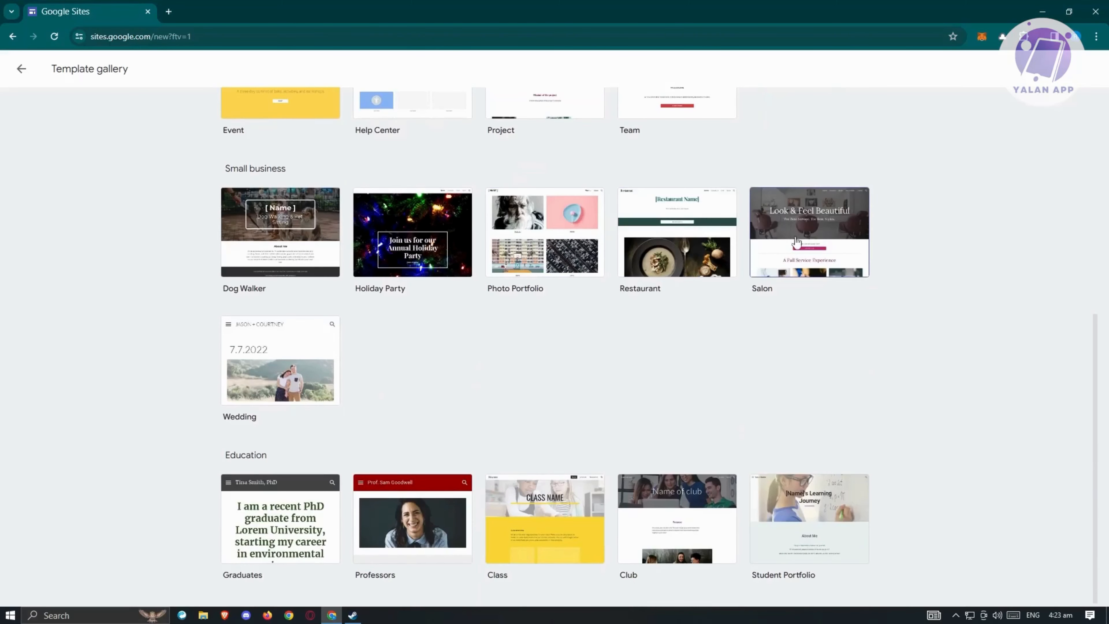
scroll(681, 369, "up", 1)
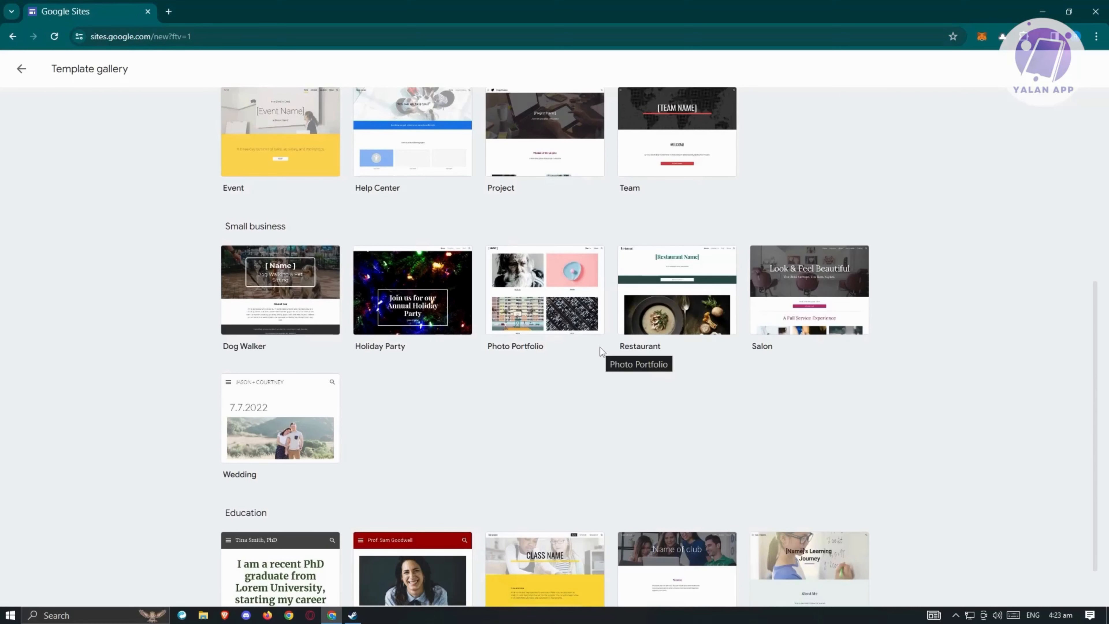
scroll(488, 368, "up", 1)
scroll(489, 368, "up", 4)
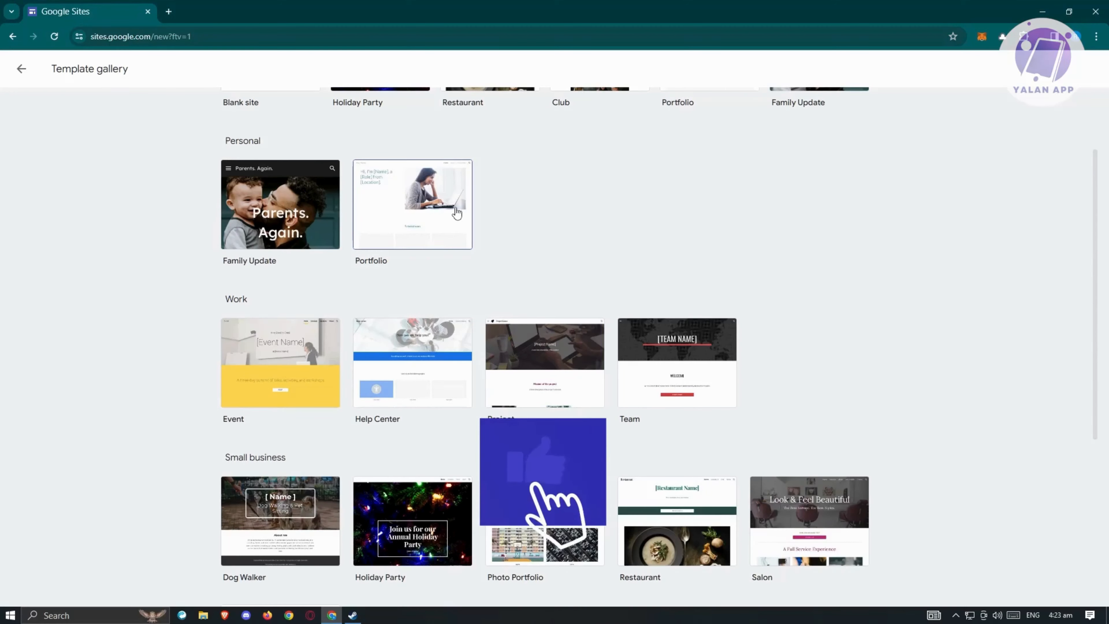
- Create a new site from the Personal Portfolio template and select its hero section
left_click(438, 210)
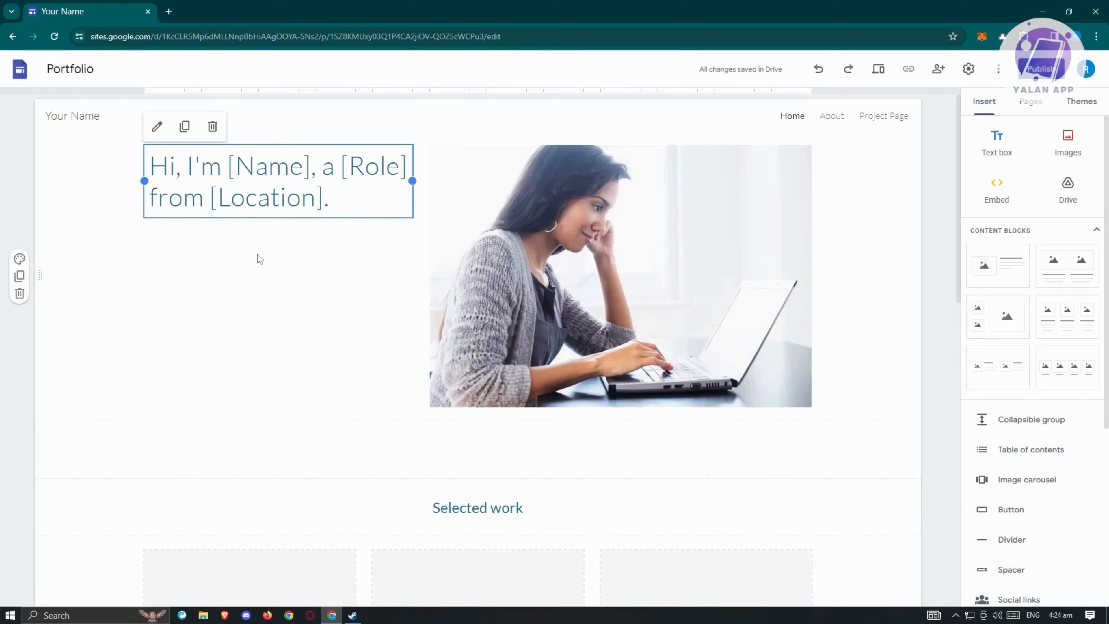
left_click(111, 357)
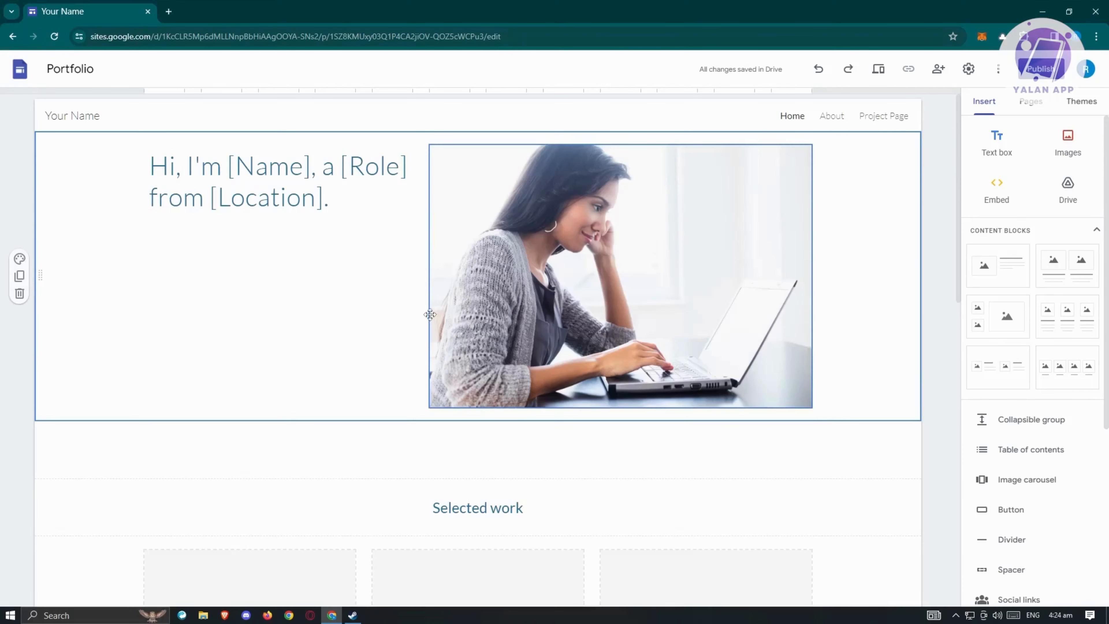
left_click(19, 259)
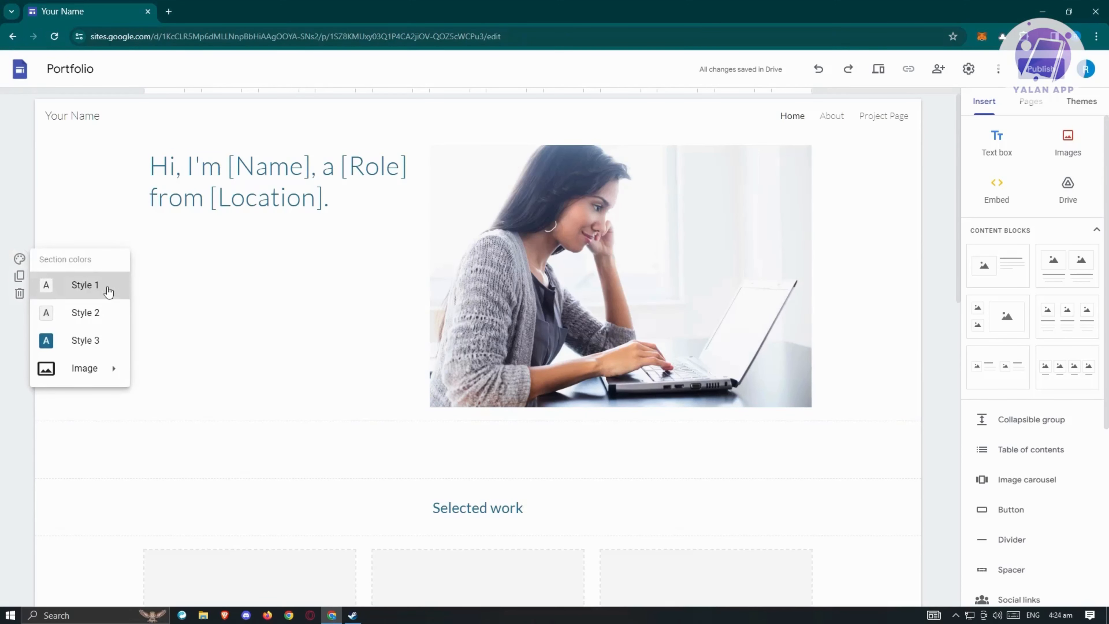
left_click(105, 316)
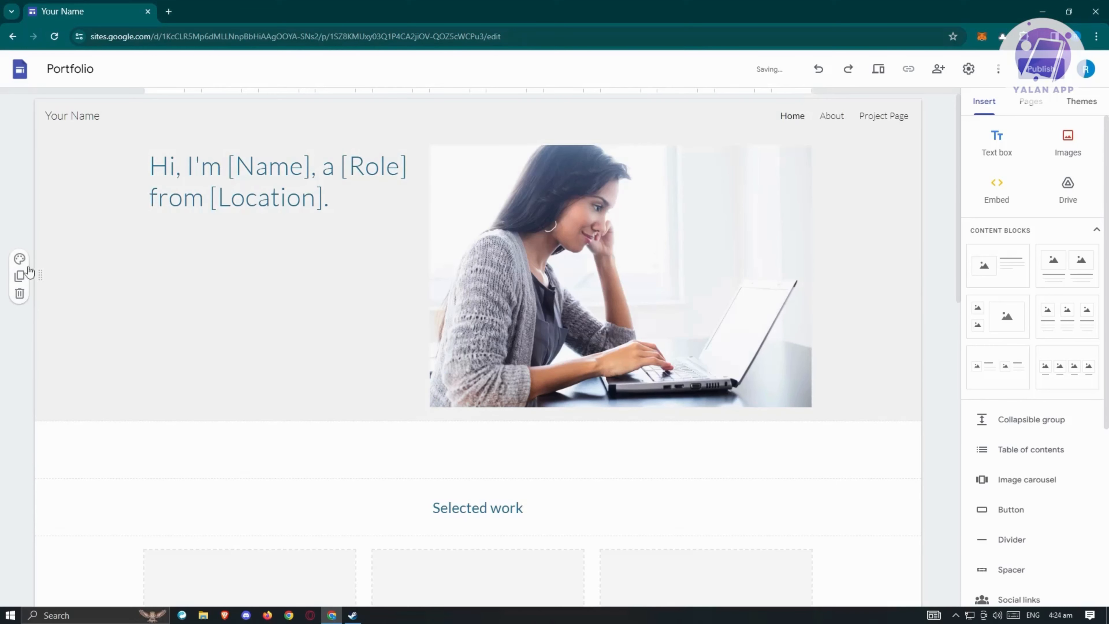
left_click(20, 259)
left_click(107, 342)
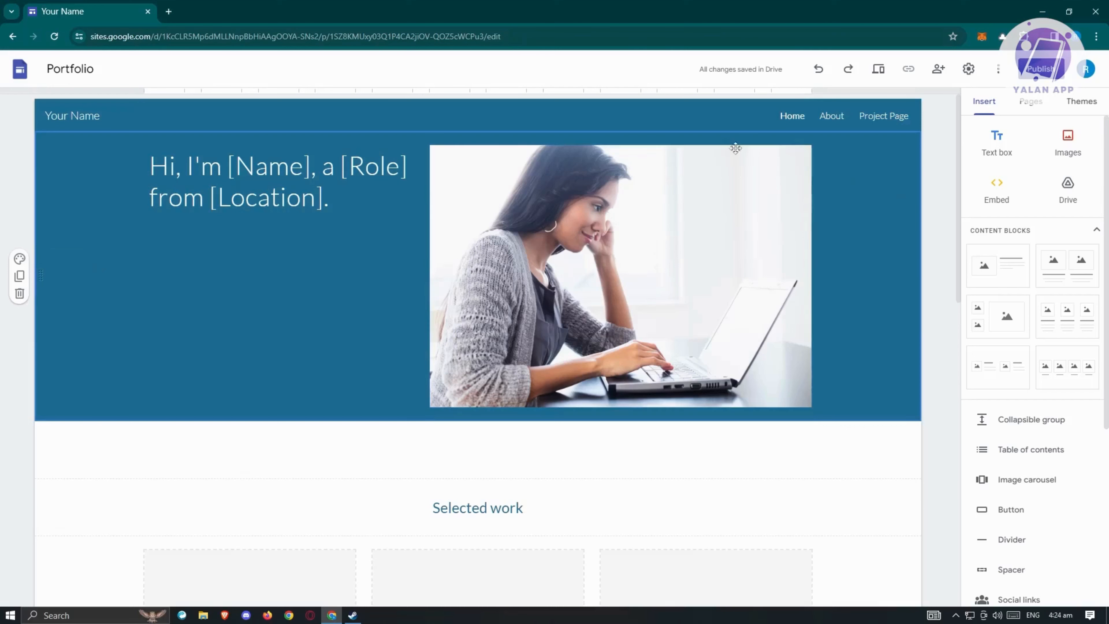
left_click(19, 258)
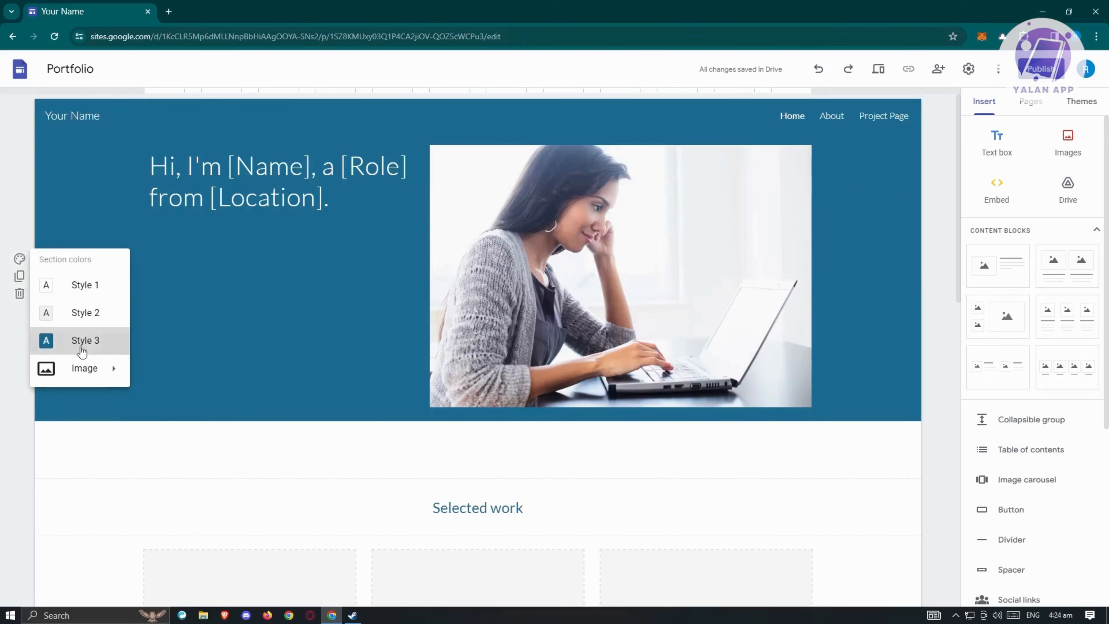
left_click(85, 284)
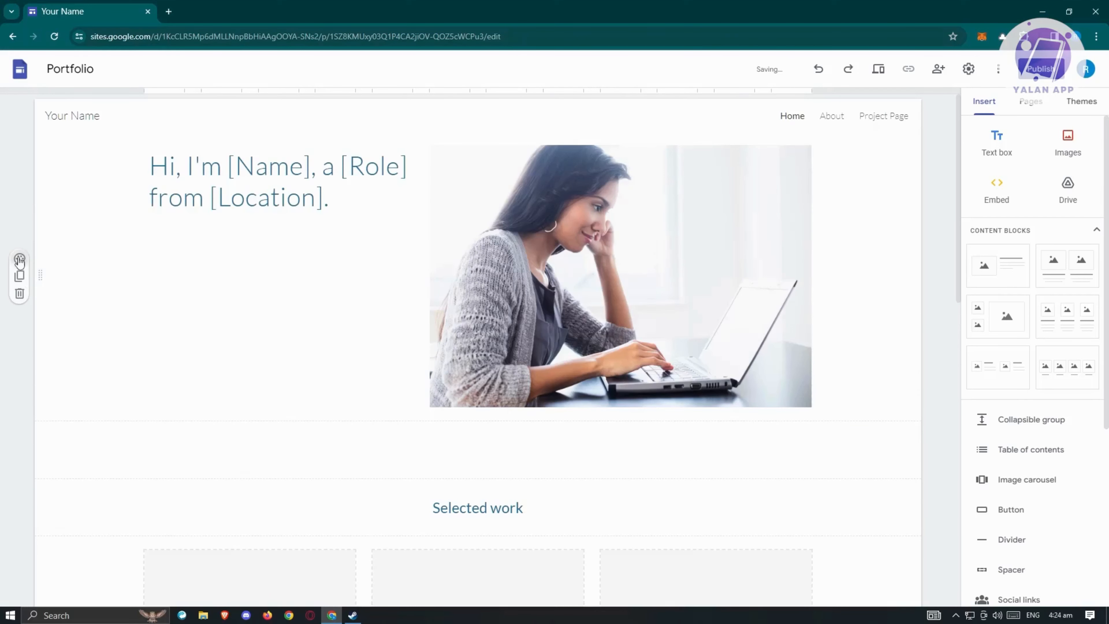
left_click(20, 261)
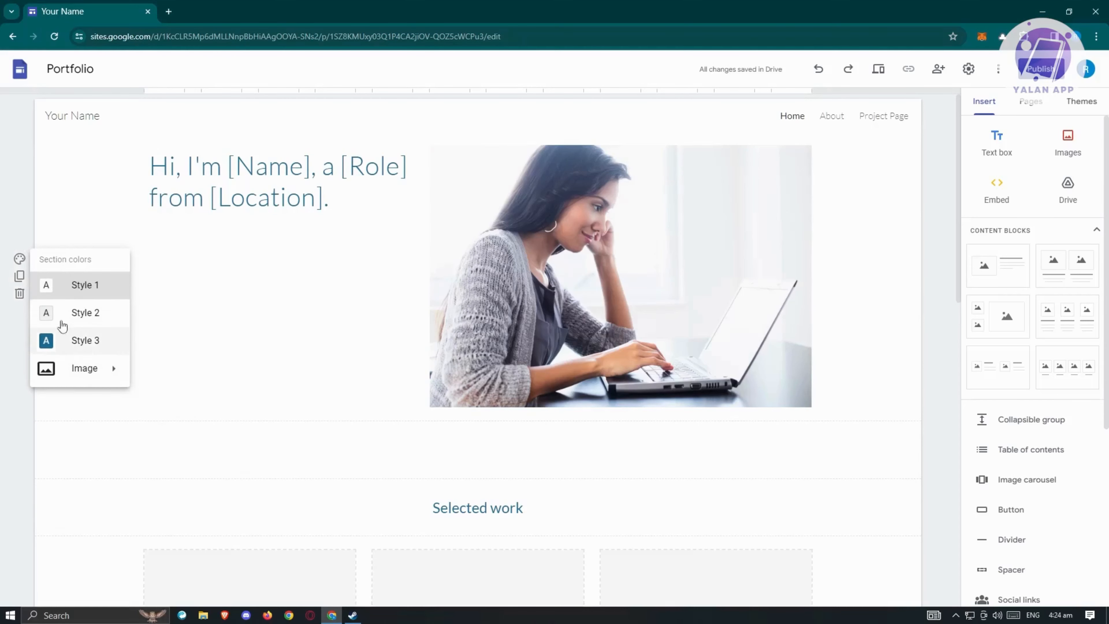
left_click(11, 359)
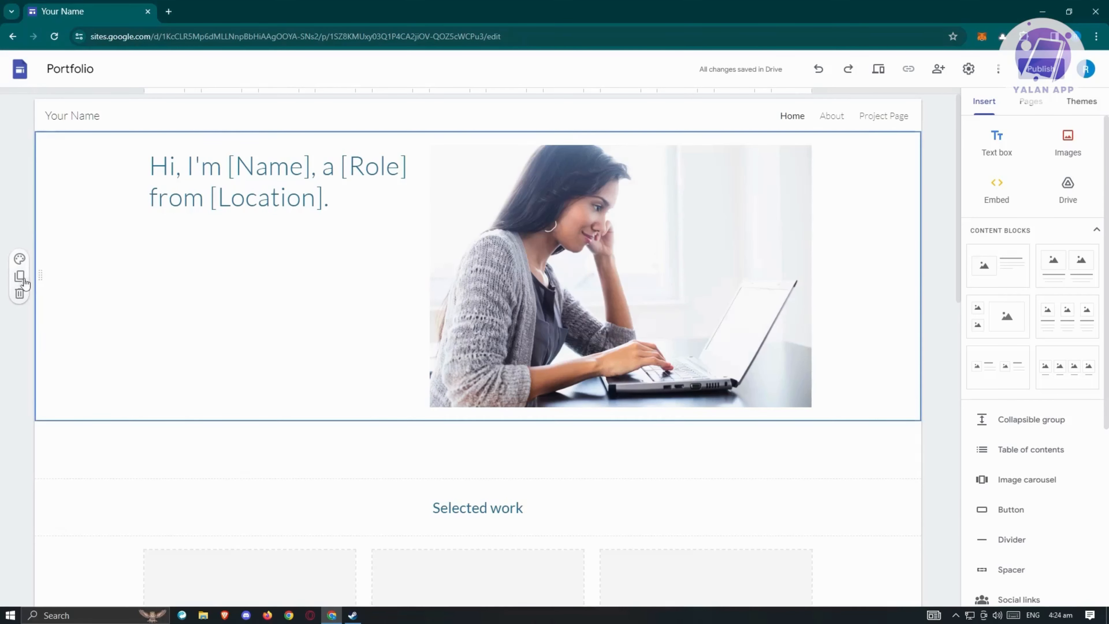
- Duplicate the hero section, then delete the duplicated copy
left_click(20, 278)
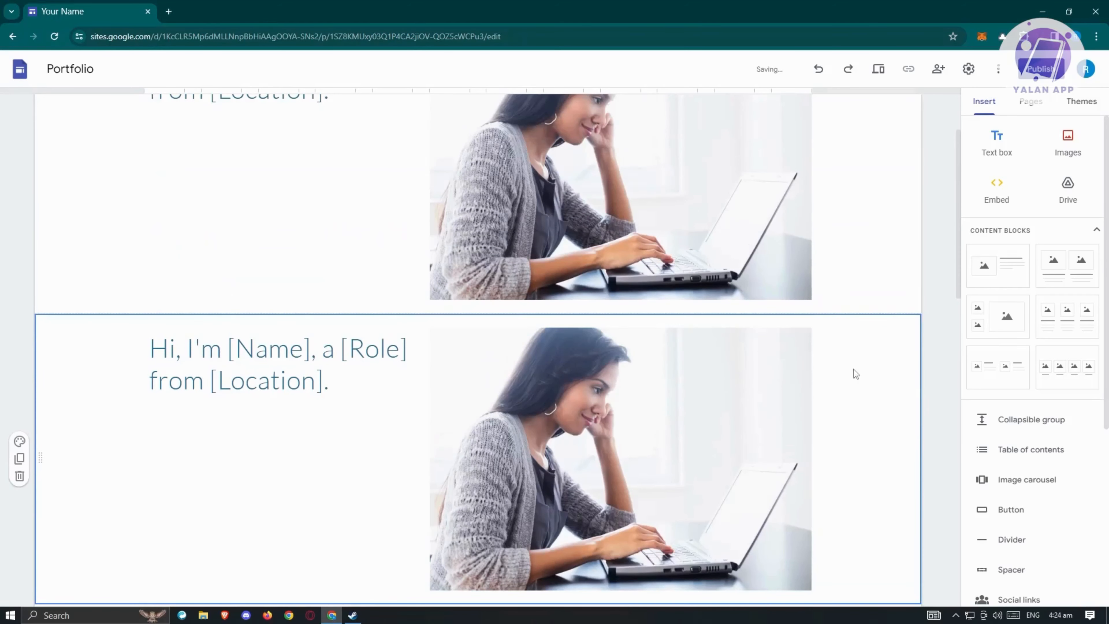
scroll(143, 364, "down", 4)
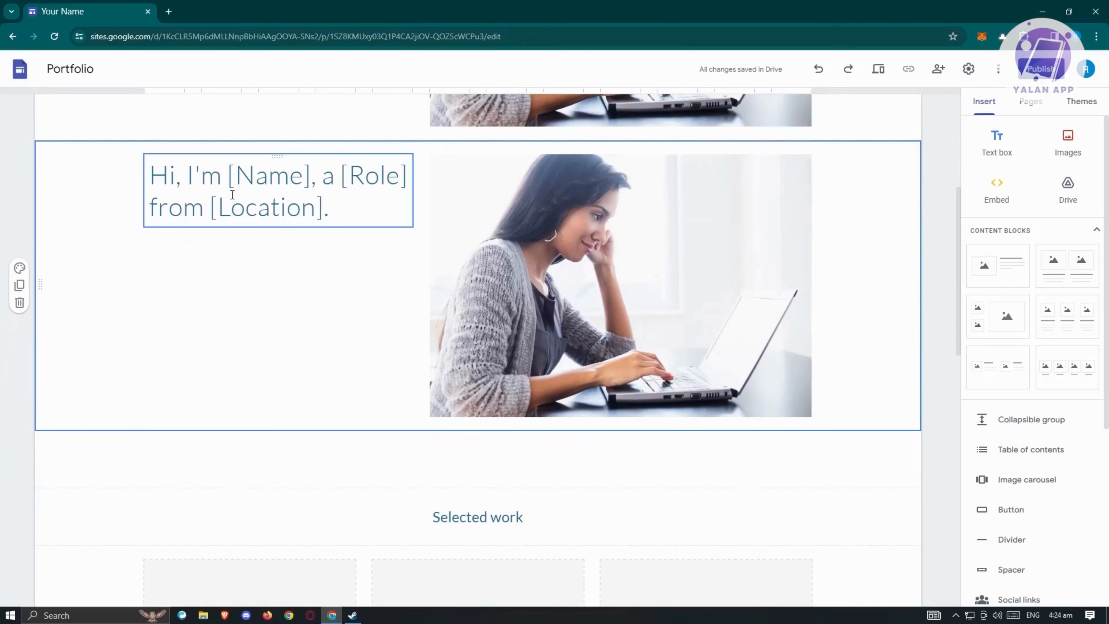
left_click(19, 306)
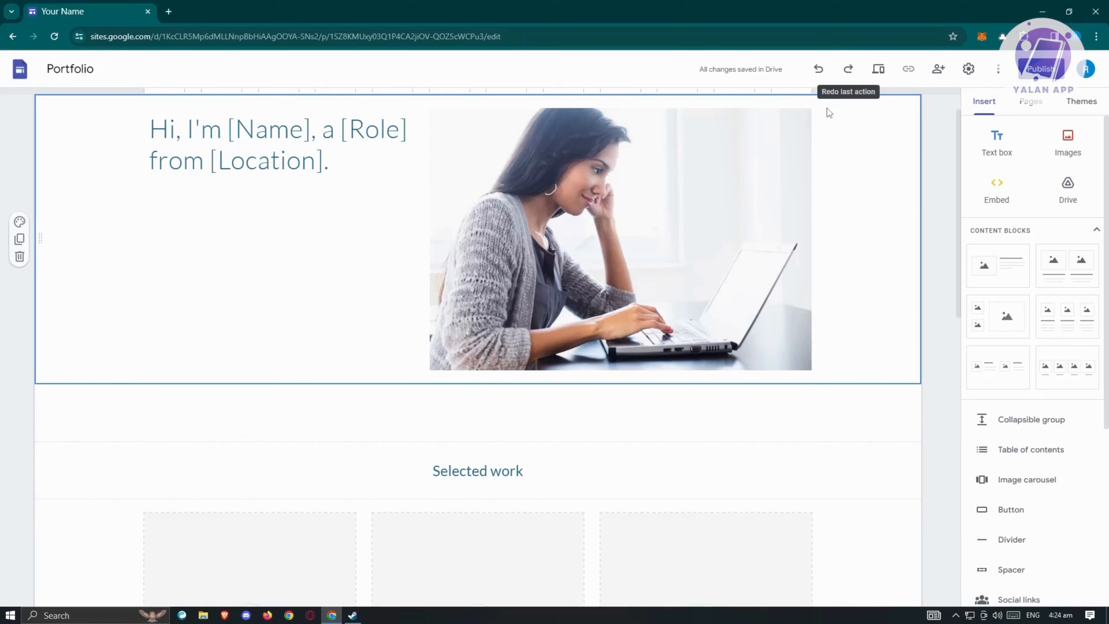
- Undo the deletion to restore the copy, then redo it so the duplicate is removed again
scroll(829, 113, "up", 1)
left_click(819, 70)
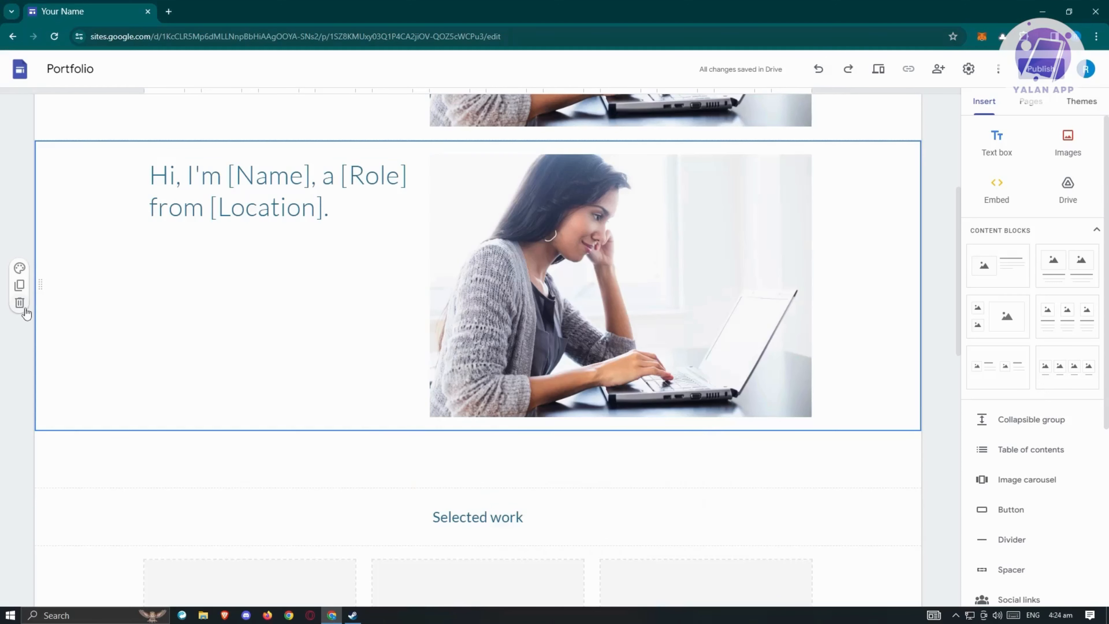
left_click(848, 67)
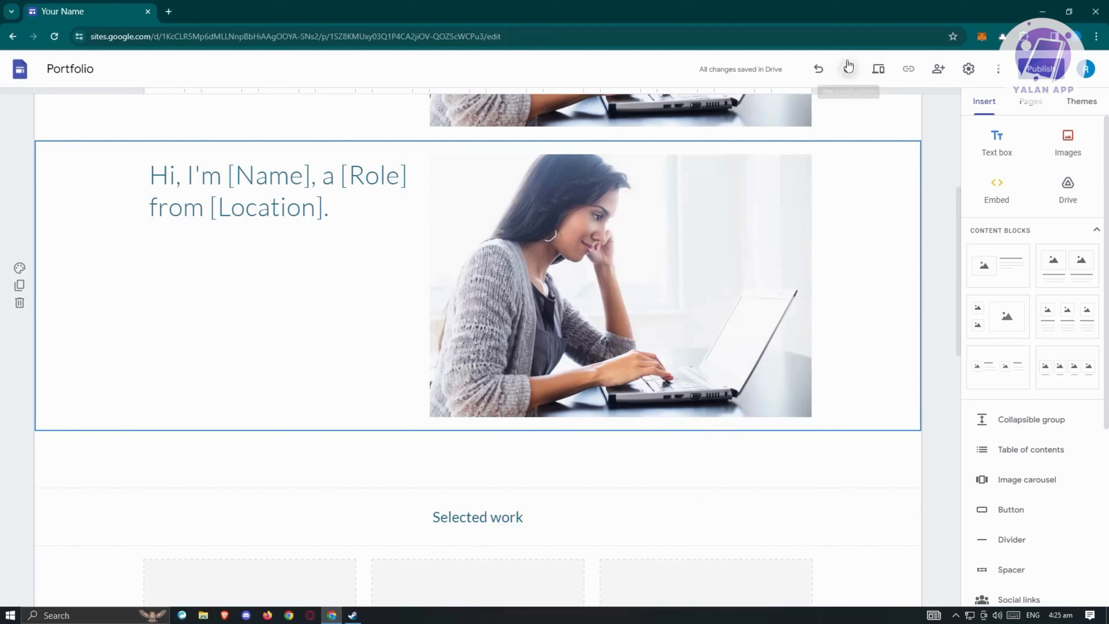
scroll(745, 397, "up", 5)
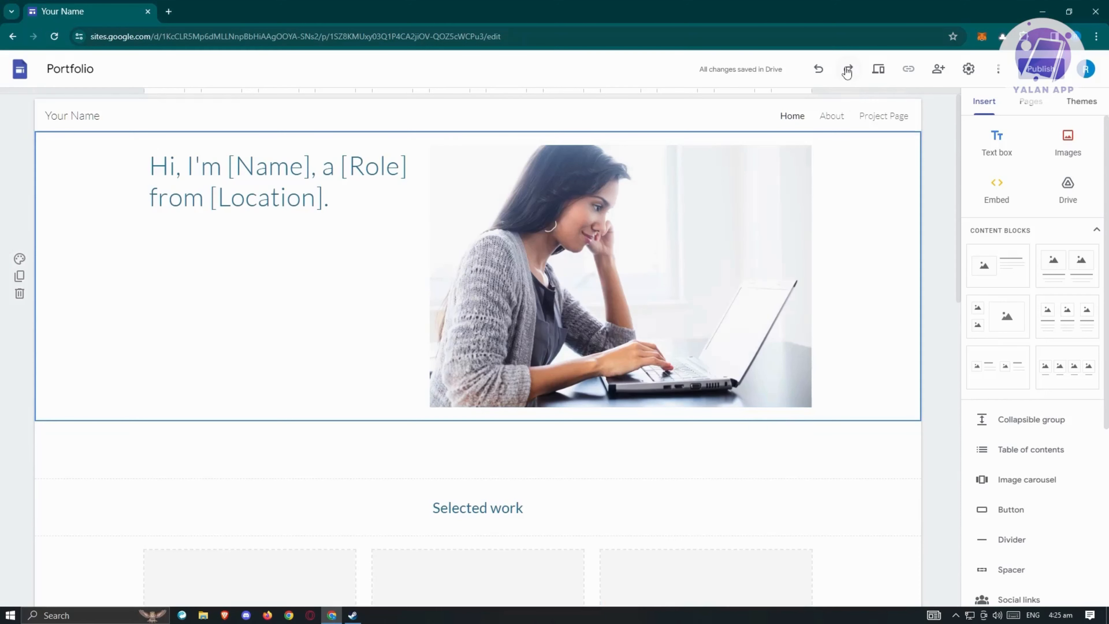
left_click(880, 76)
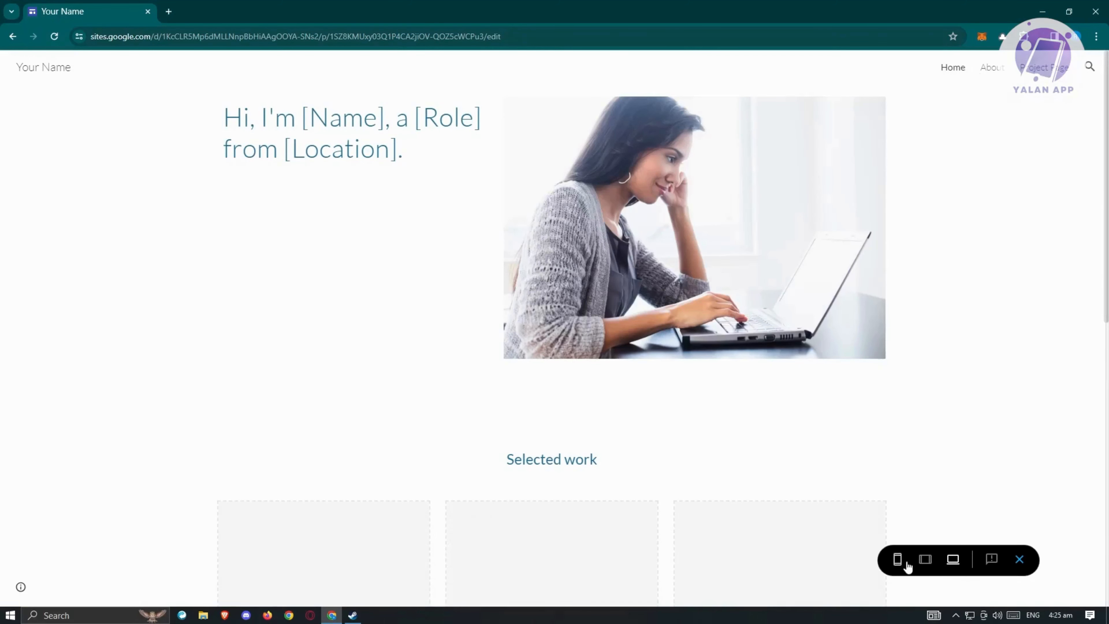
left_click(898, 560)
left_click(925, 561)
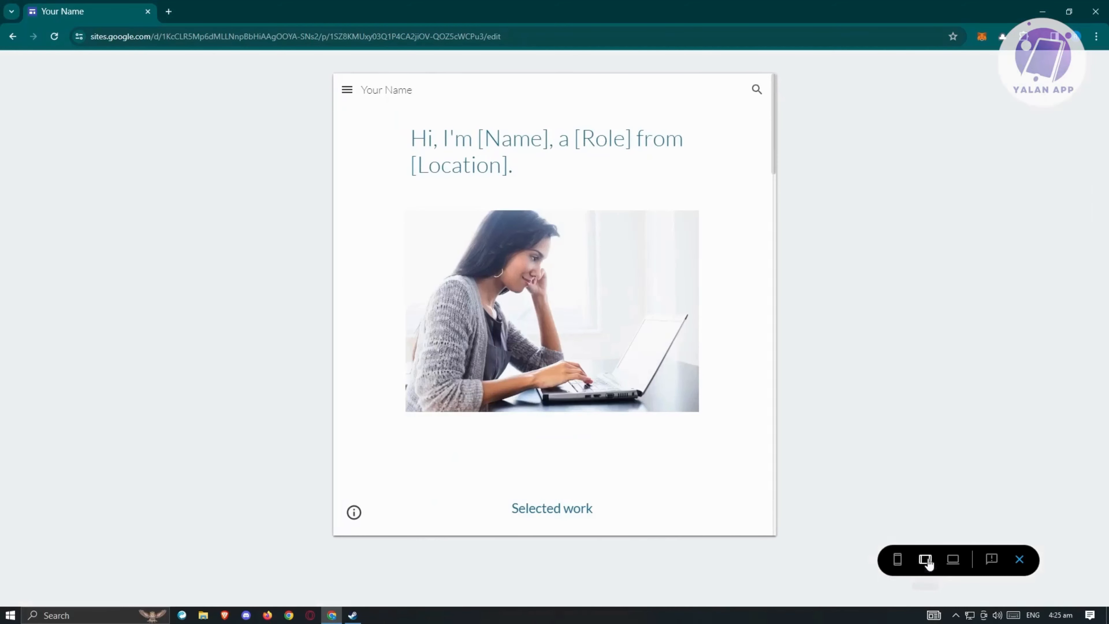
left_click(955, 560)
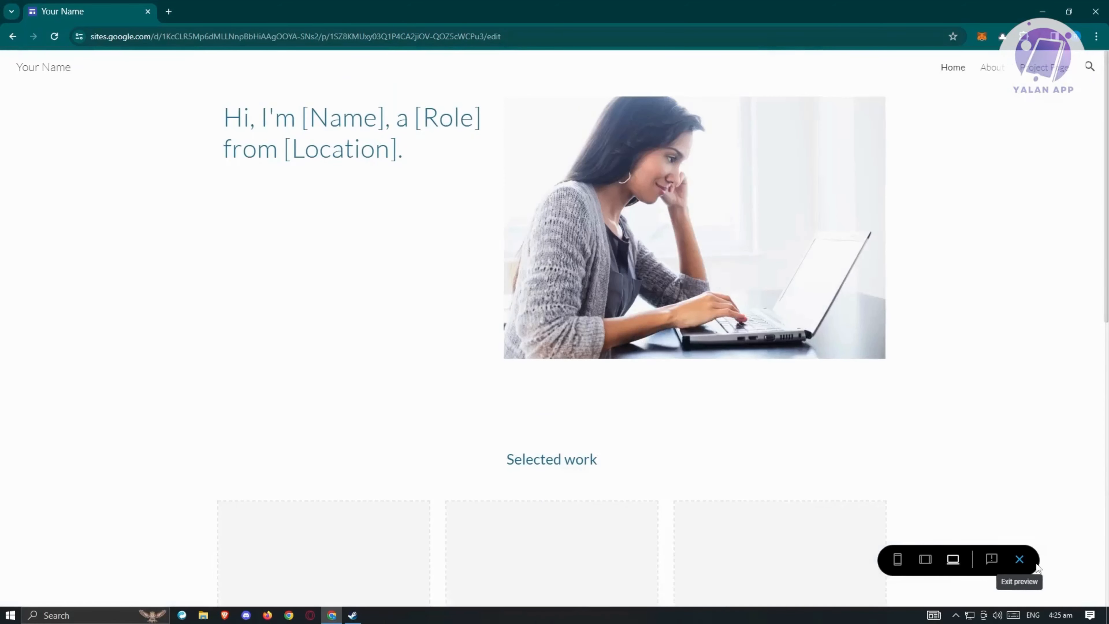
left_click(1019, 559)
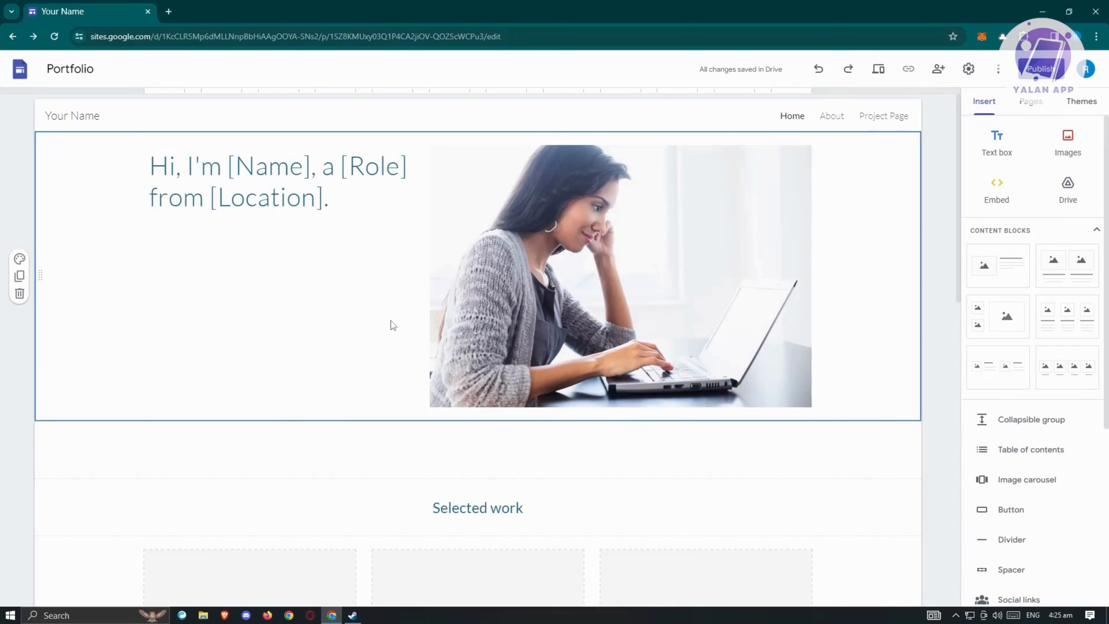
left_click(938, 69)
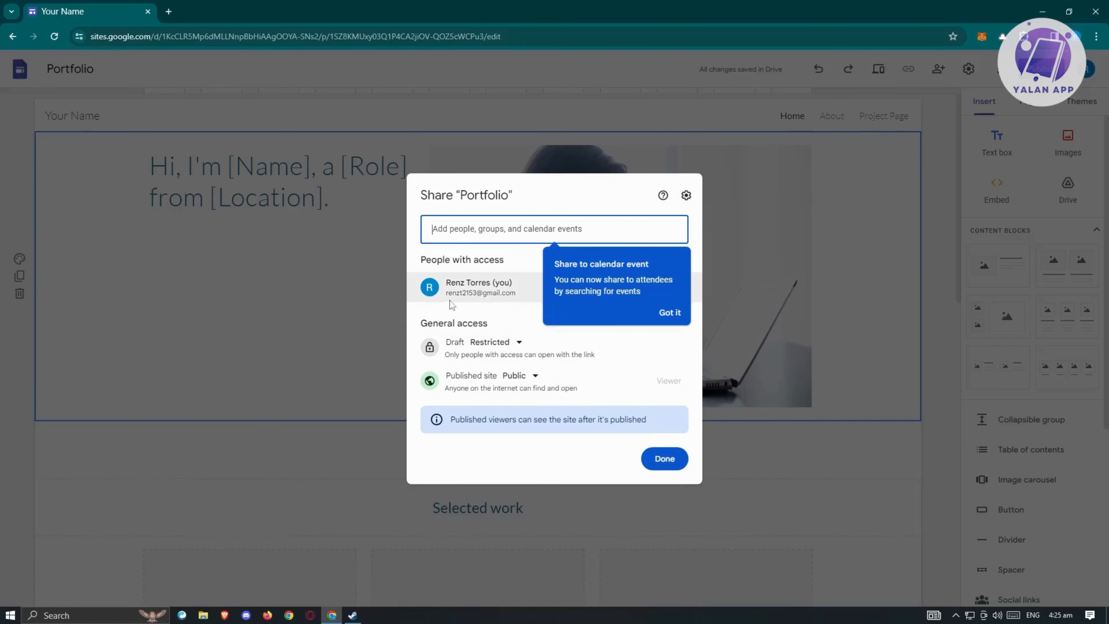
left_click(556, 196)
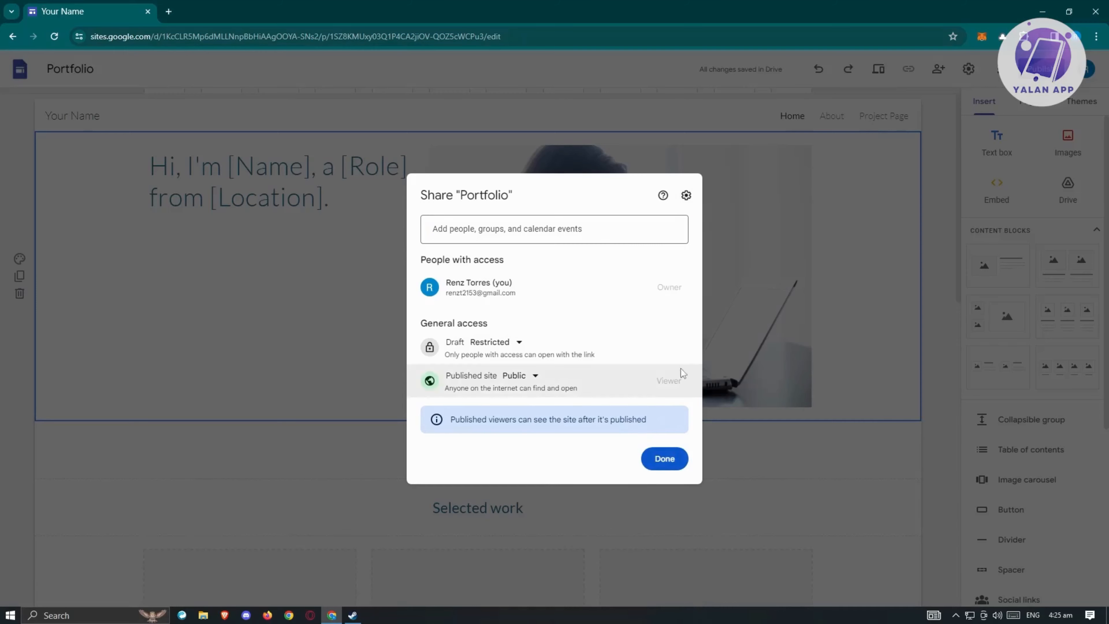
left_click(664, 459)
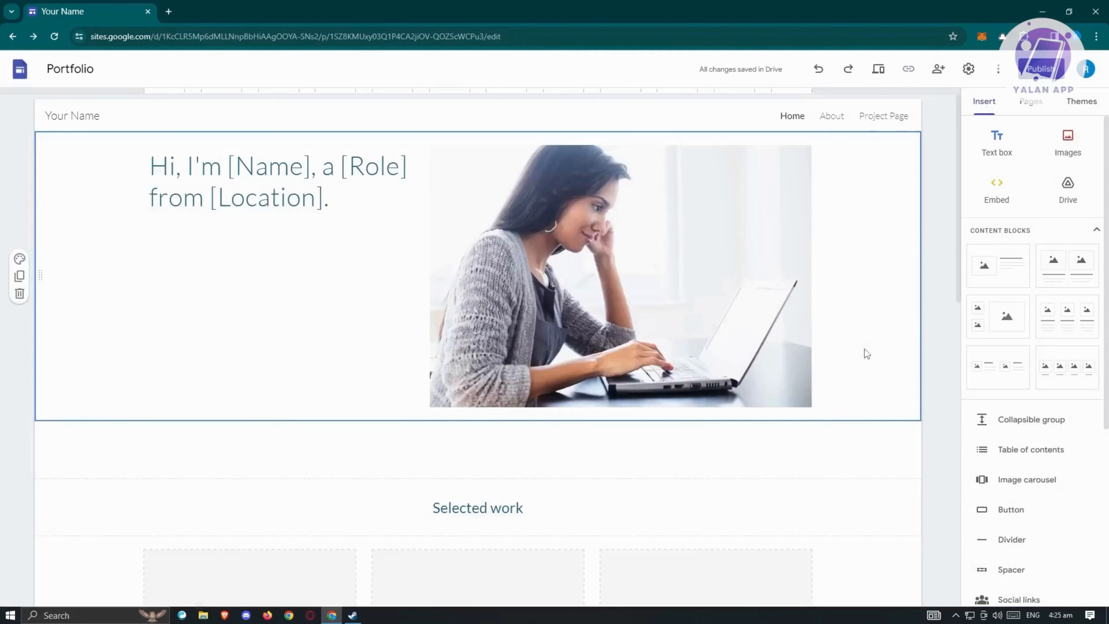
- In Settings, change the Navigation mode from top bar to Side
left_click(968, 68)
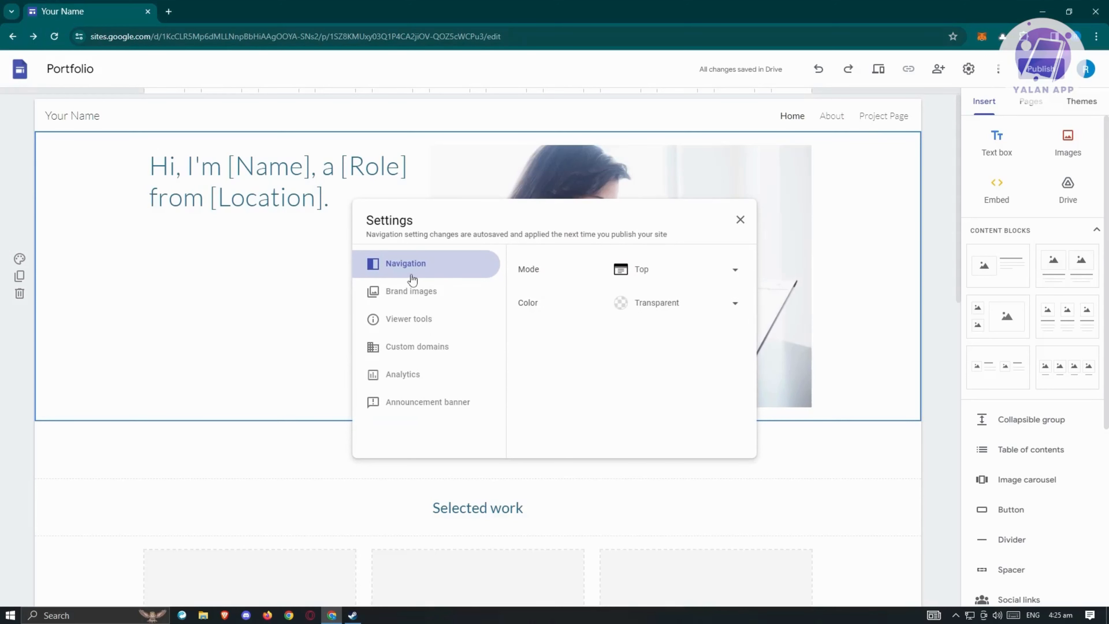
left_click(723, 269)
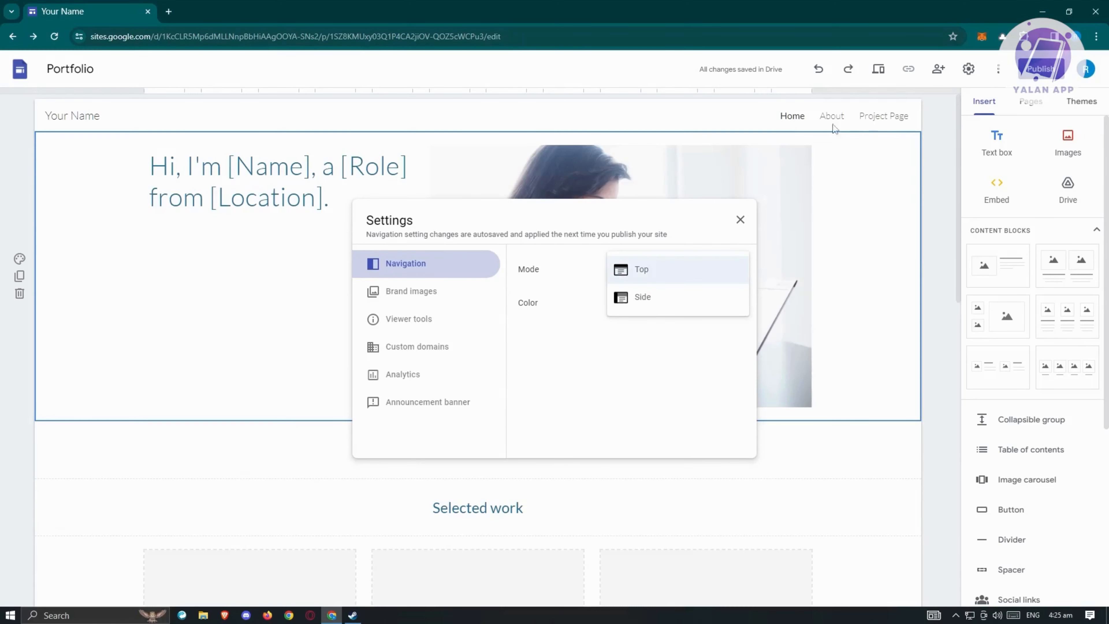
left_click(648, 298)
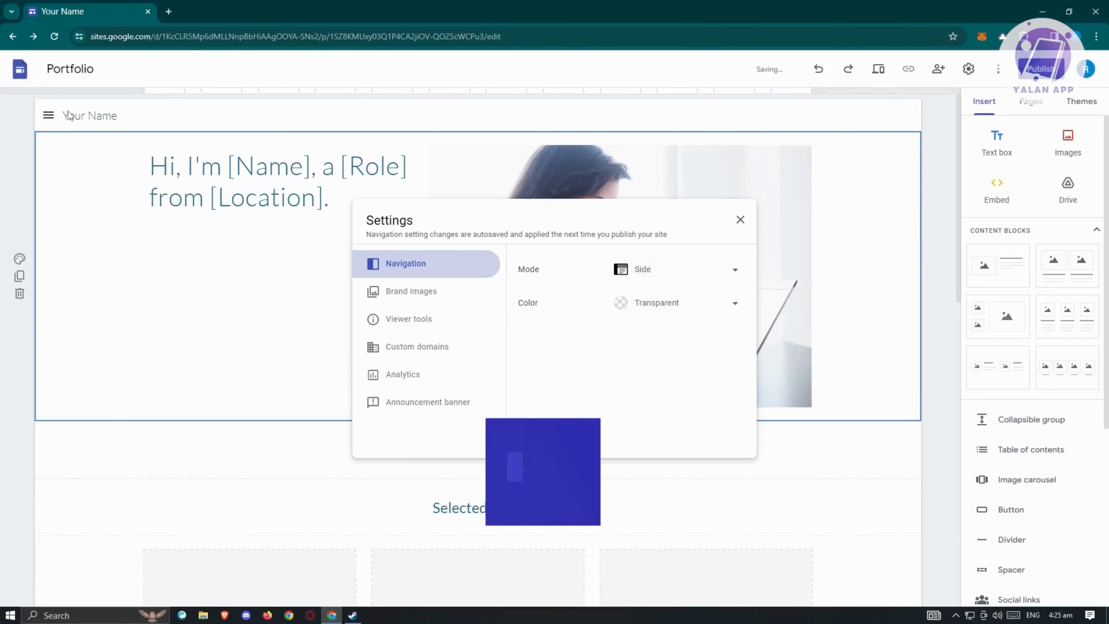
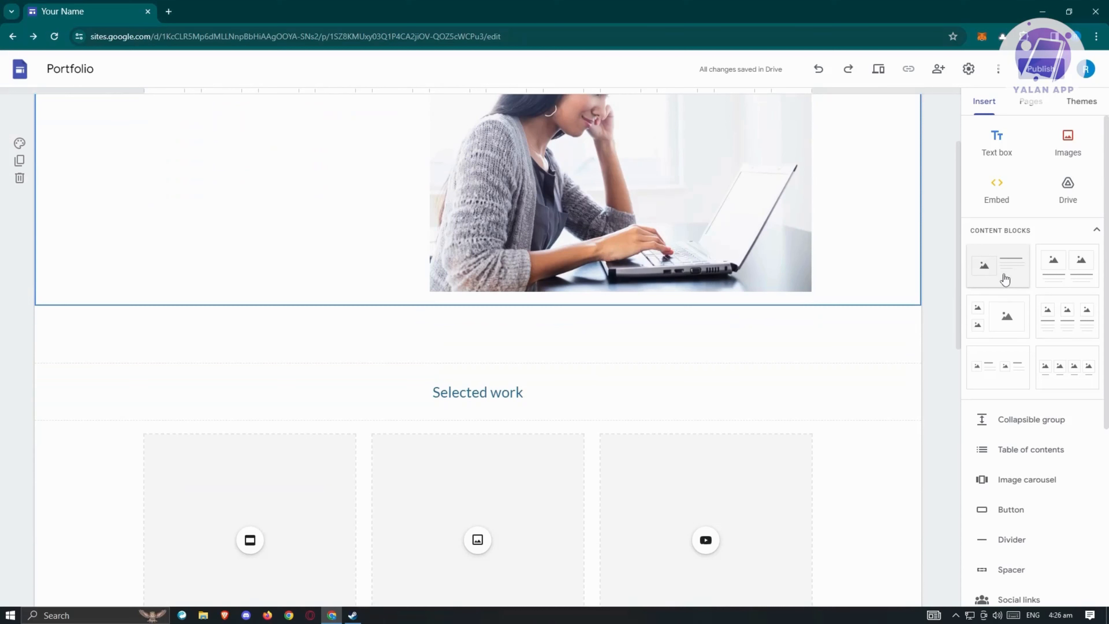
- Add an image-and-text content block to the Portfolio page
left_click(1004, 279)
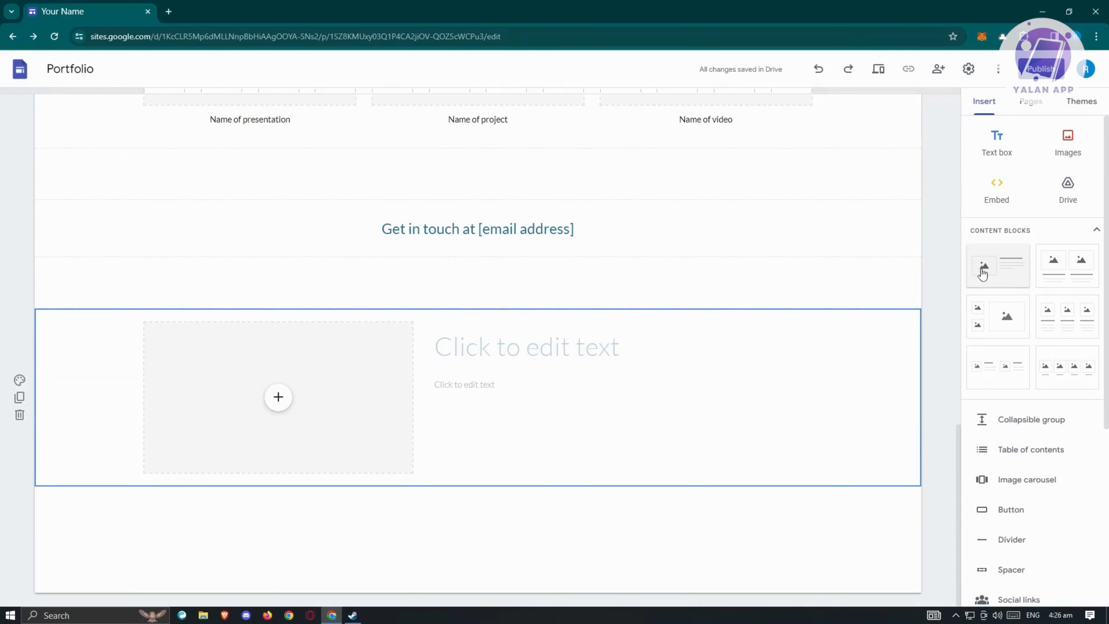
left_click(525, 353)
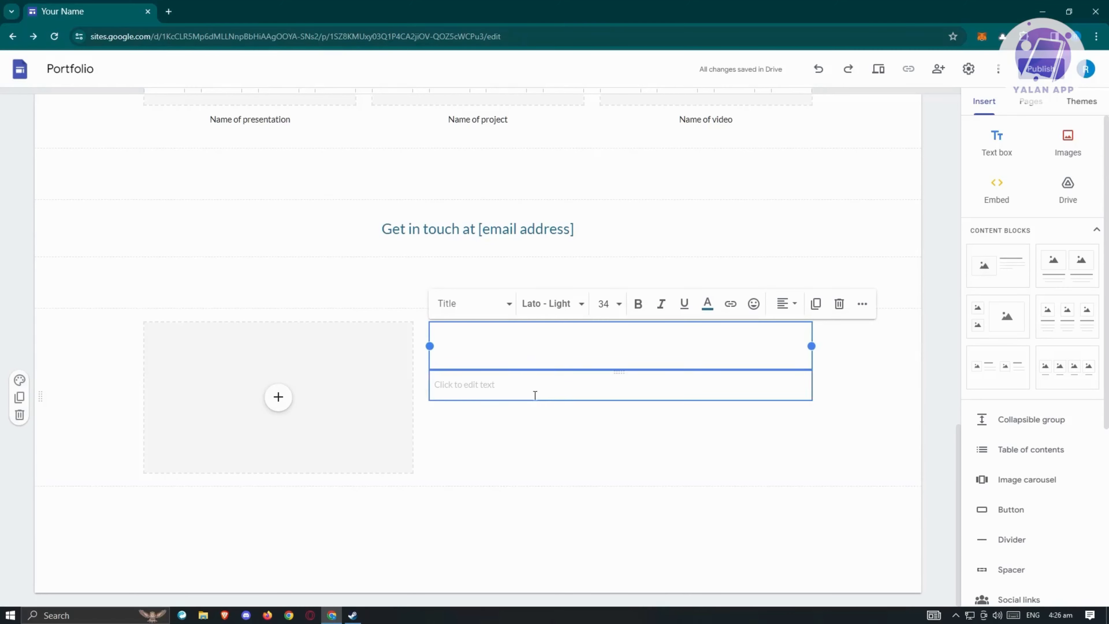
scroll(367, 341, "up", 3)
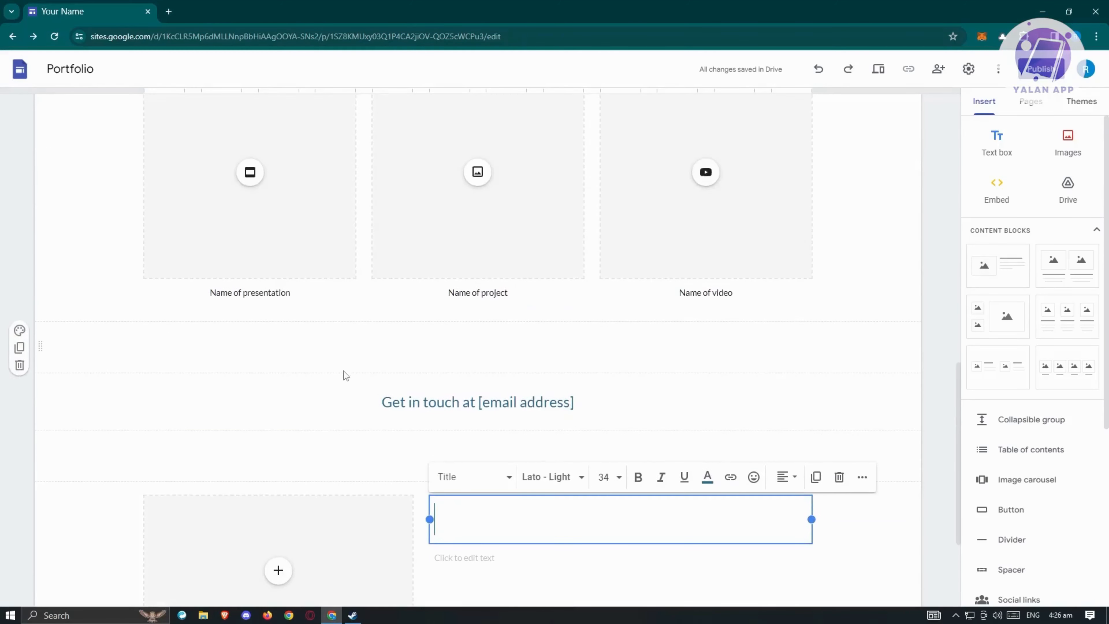
scroll(343, 373, "down", 3)
scroll(111, 473, "up", 2)
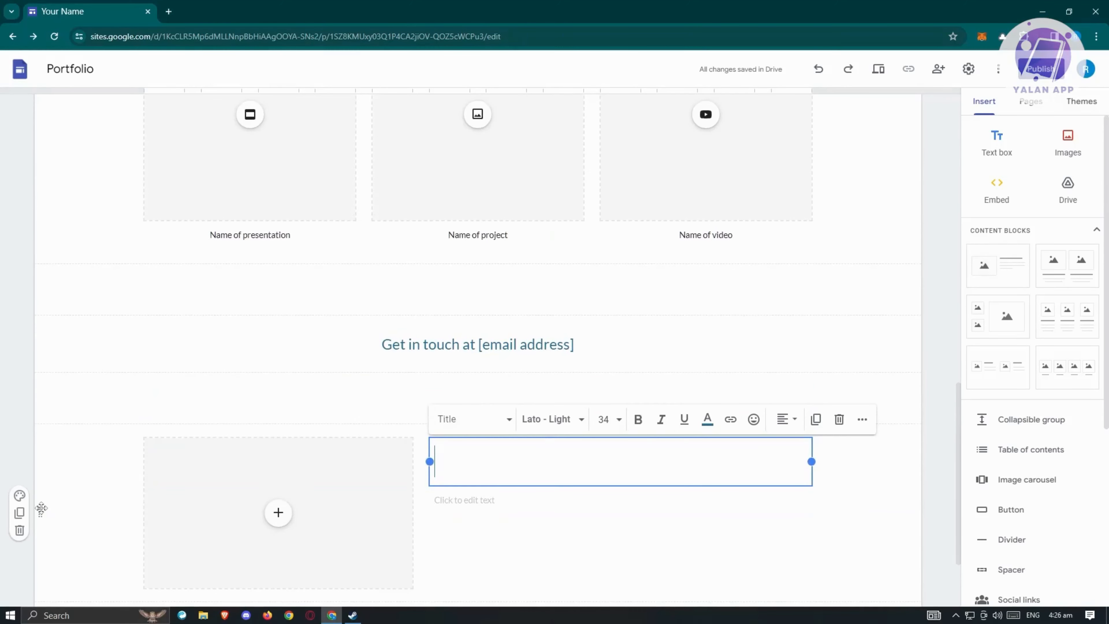
- Move the new block up beneath the hero photo and bring up its title's text styles
left_click_drag(40, 508, 79, 429)
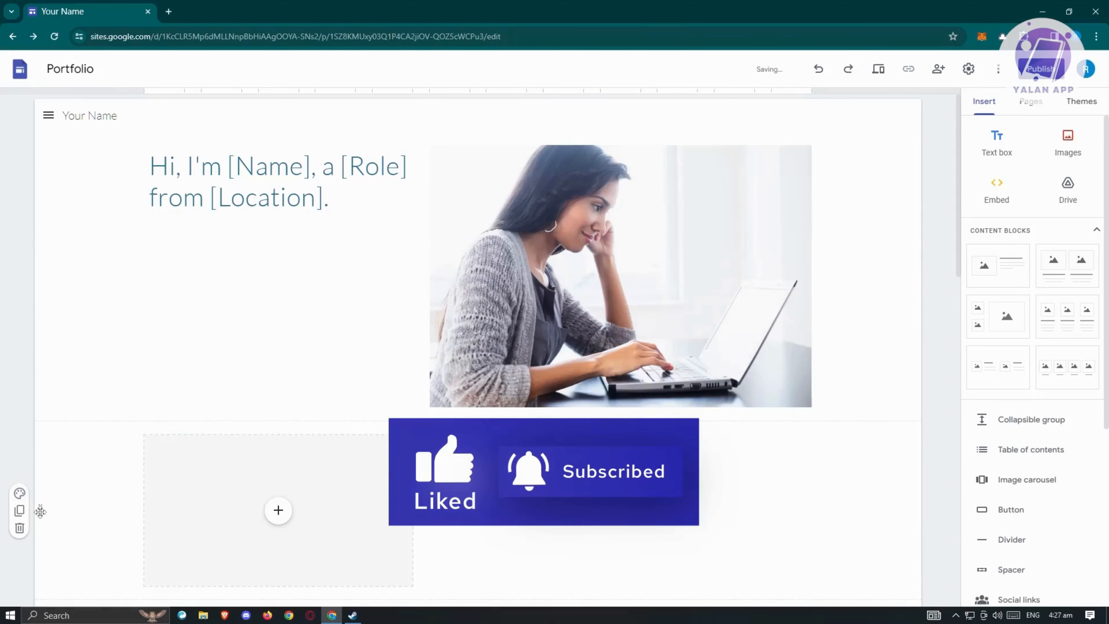
scroll(128, 419, "down", 4)
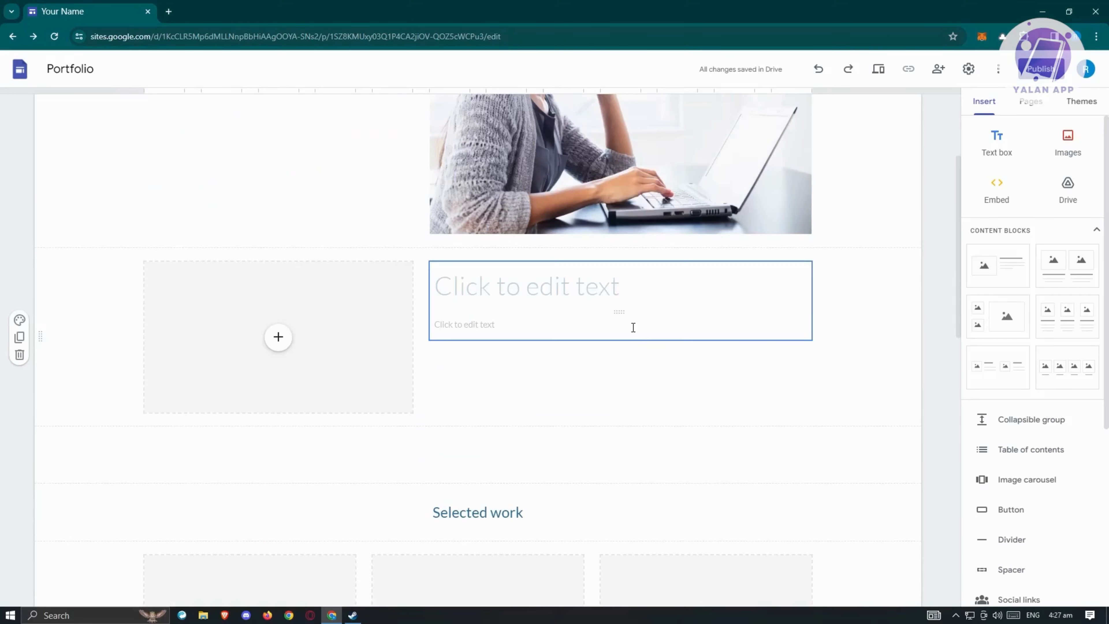
left_click(463, 287)
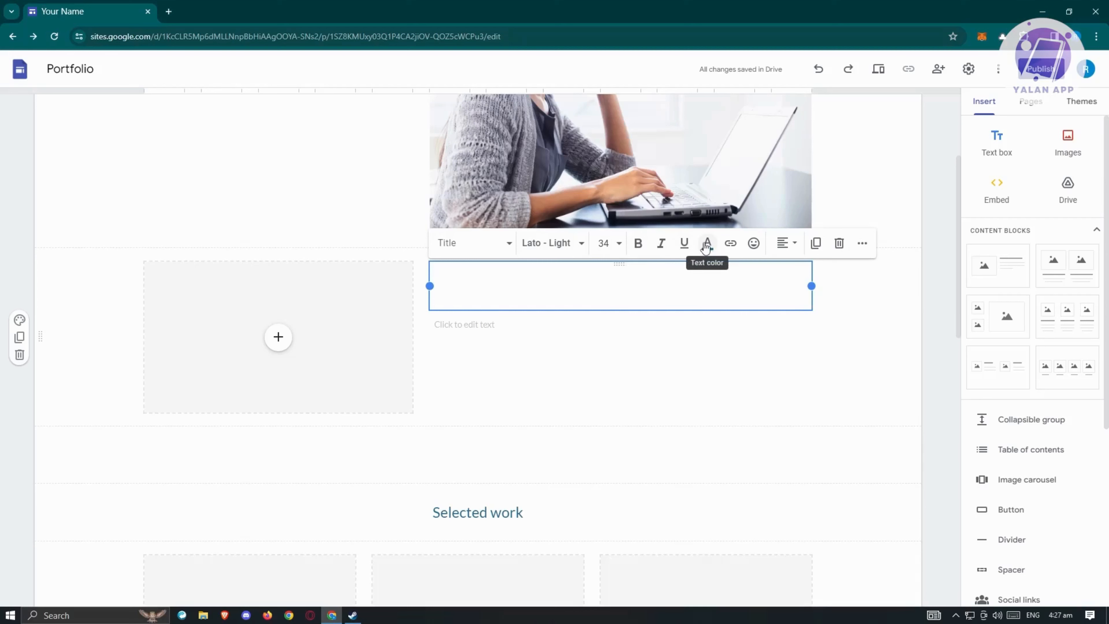
left_click(508, 244)
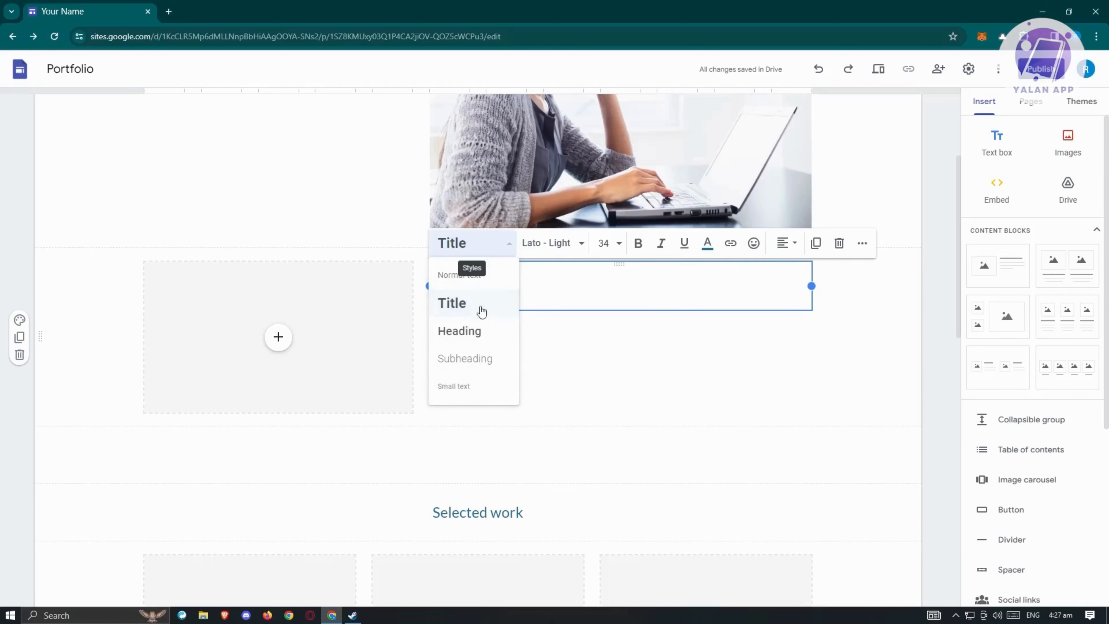
- Upload pexels-benjamin-white-5313208.jpg from Downloads into the block's empty image slot
left_click(278, 336)
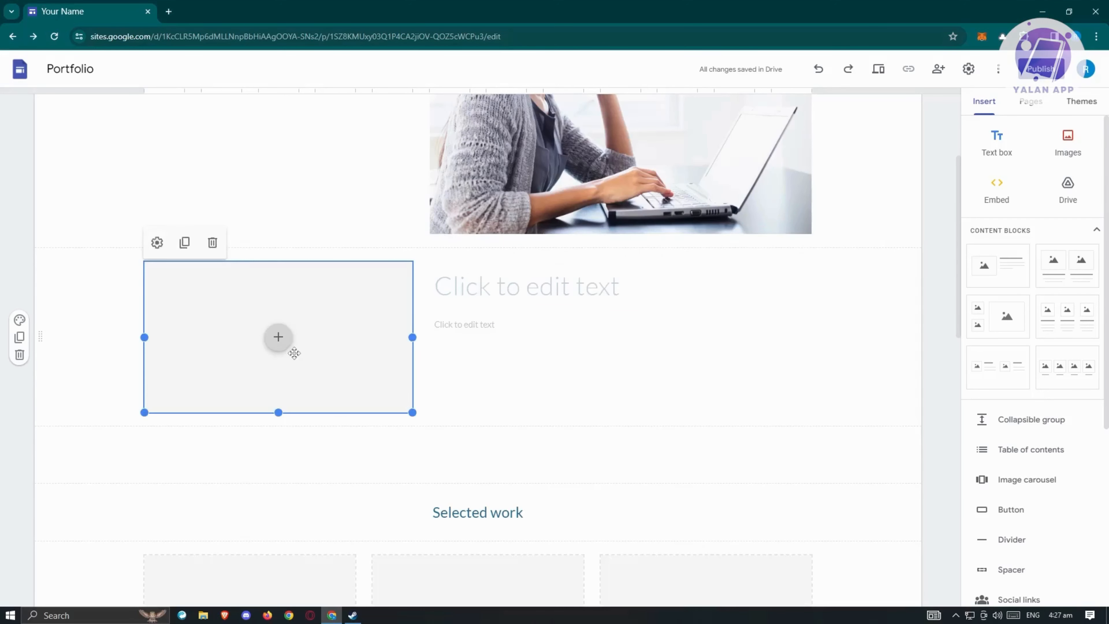
left_click(276, 339)
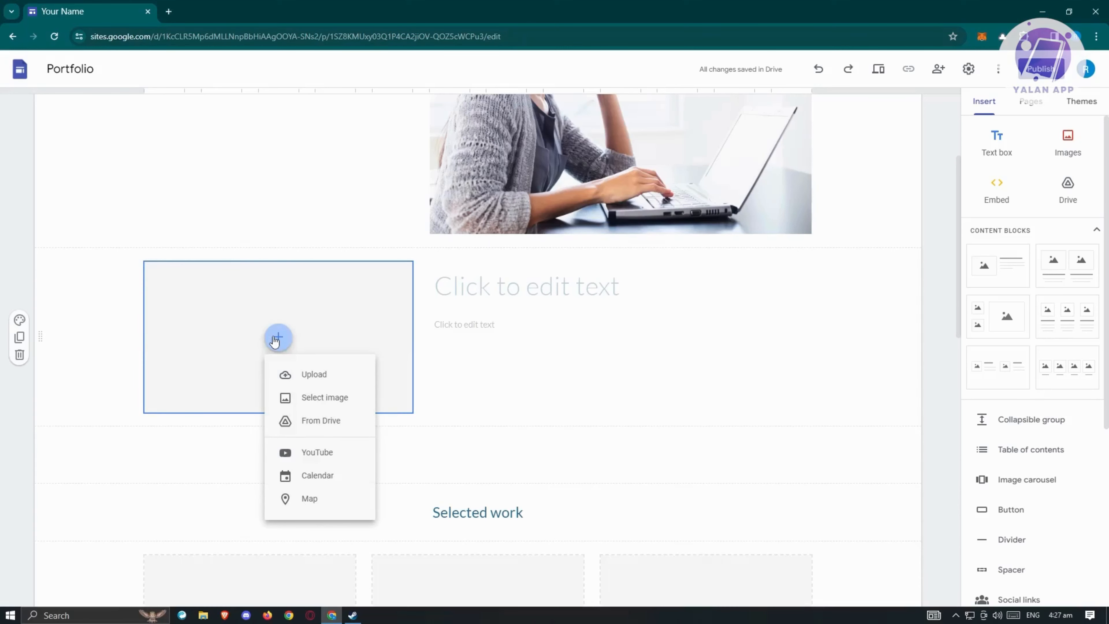
left_click(308, 374)
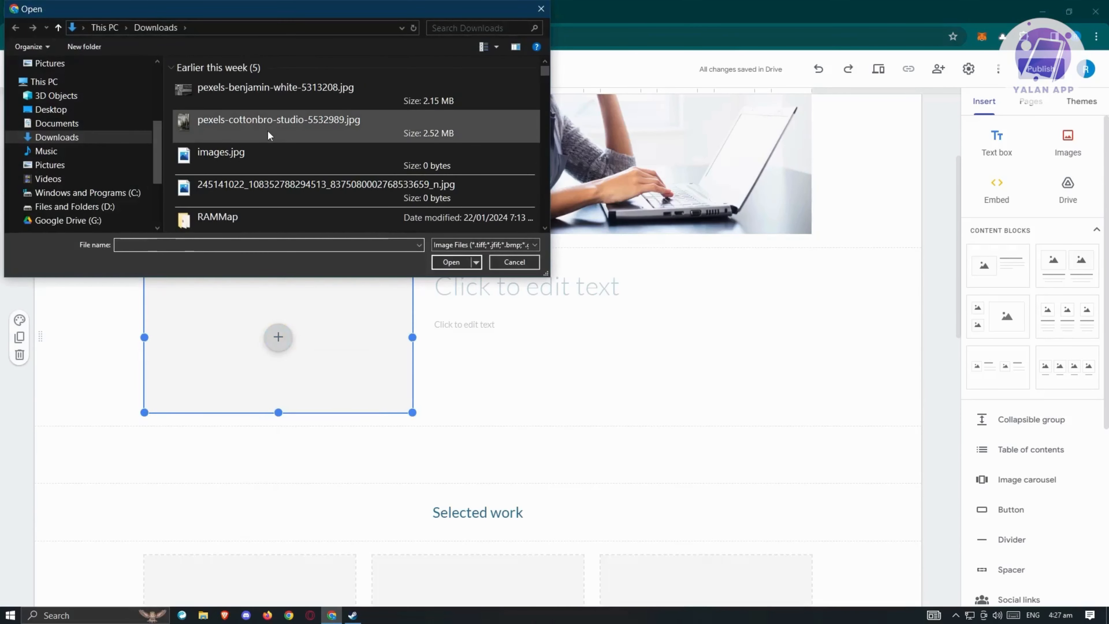
left_click(257, 105)
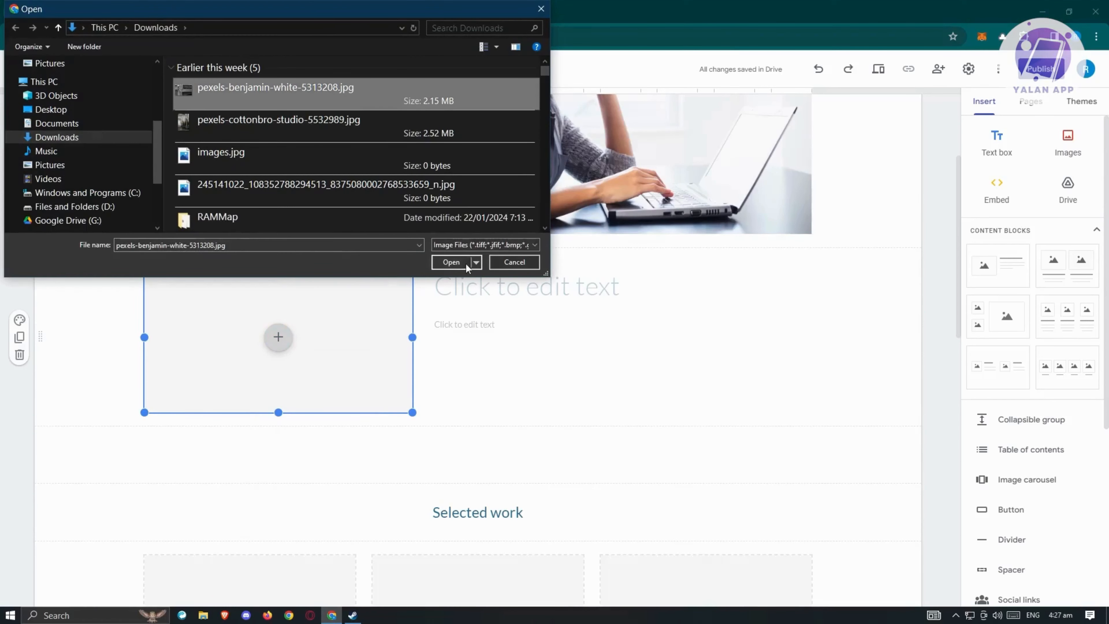
left_click(451, 262)
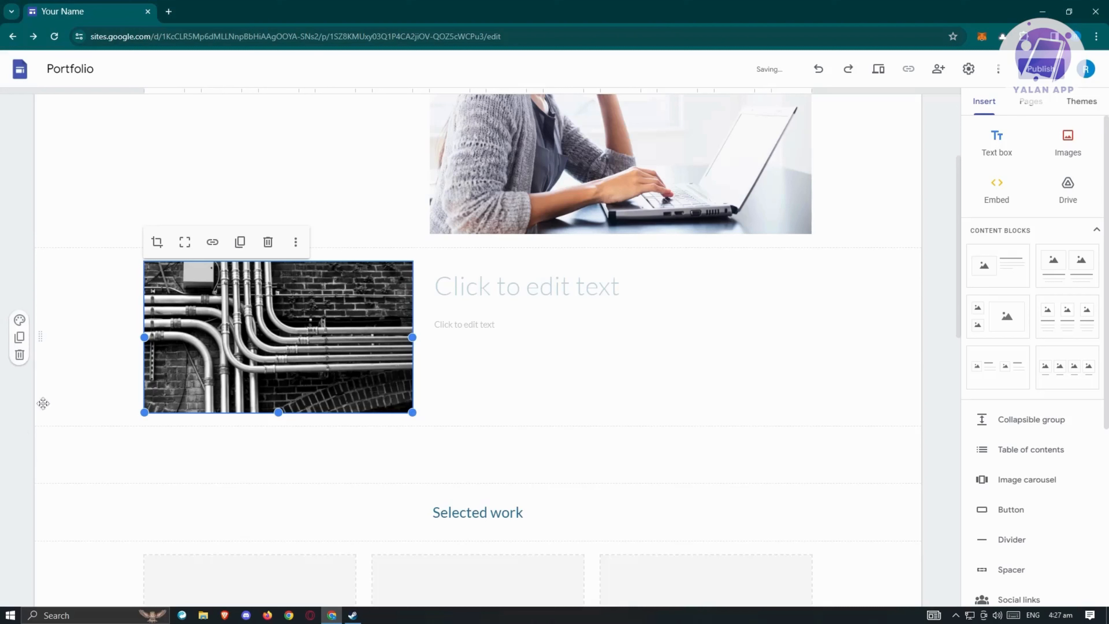
left_click(89, 399)
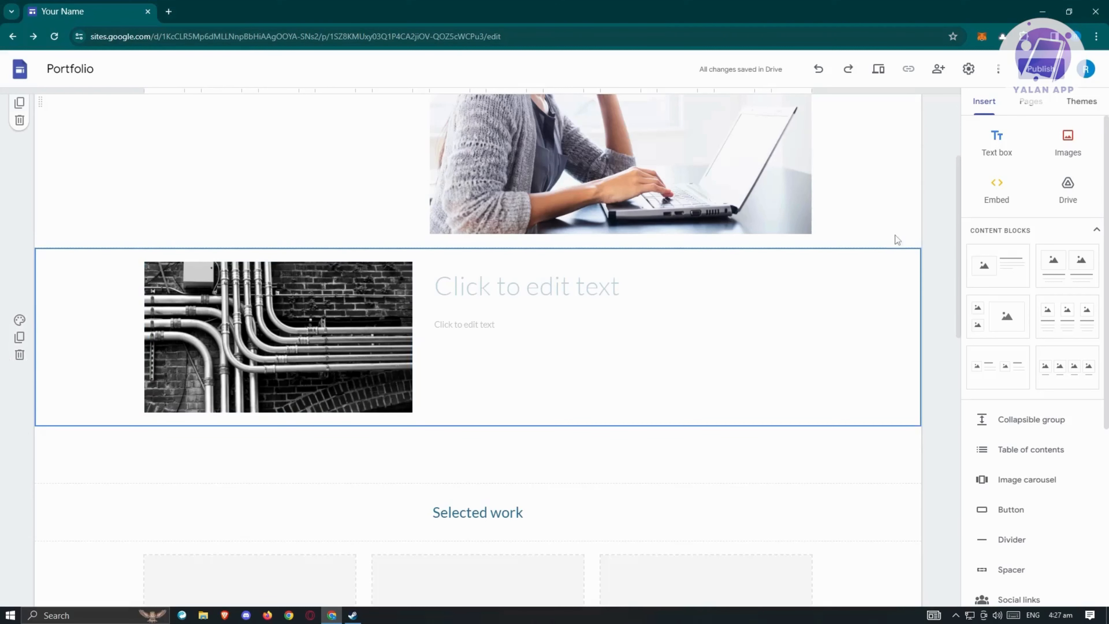
- Insert a half-width text box below the pipes photo reading 'HELLO HOW ARE YOU'
left_click(1009, 133)
left_click(996, 144)
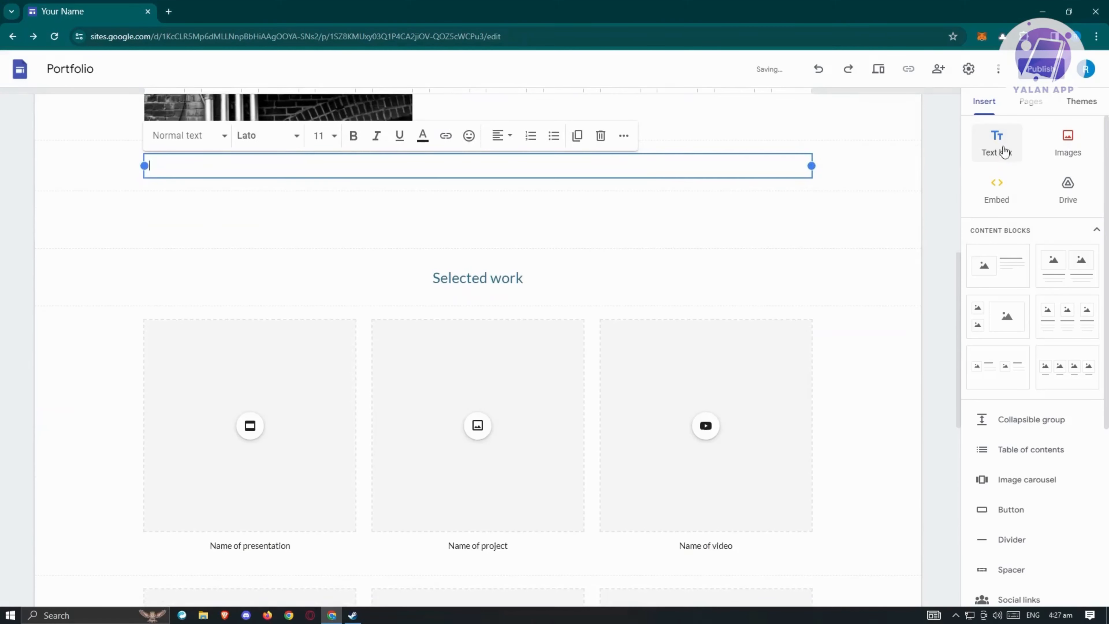
scroll(274, 233, "up", 5)
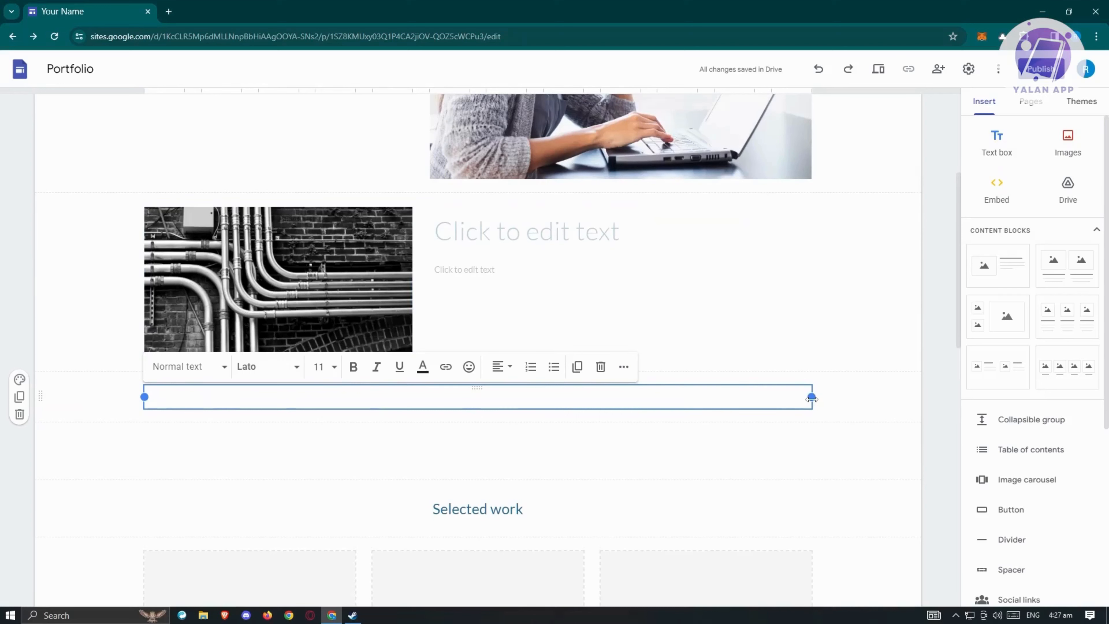
left_click_drag(812, 396, 413, 397)
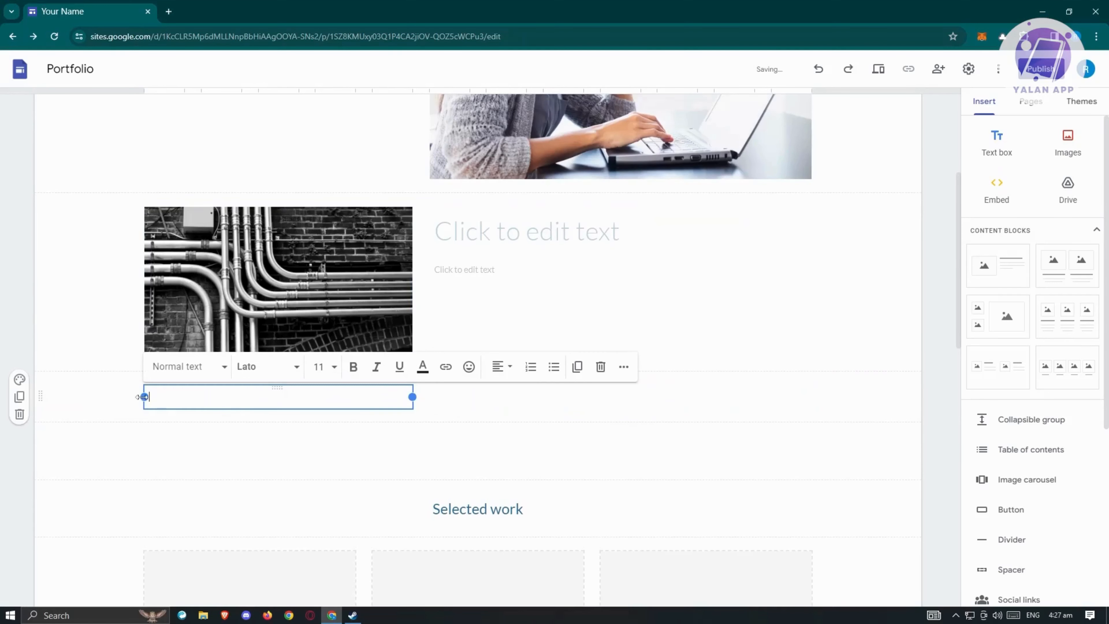
left_click_drag(143, 397, 154, 398)
type("HELLO HOW ARE YOU")
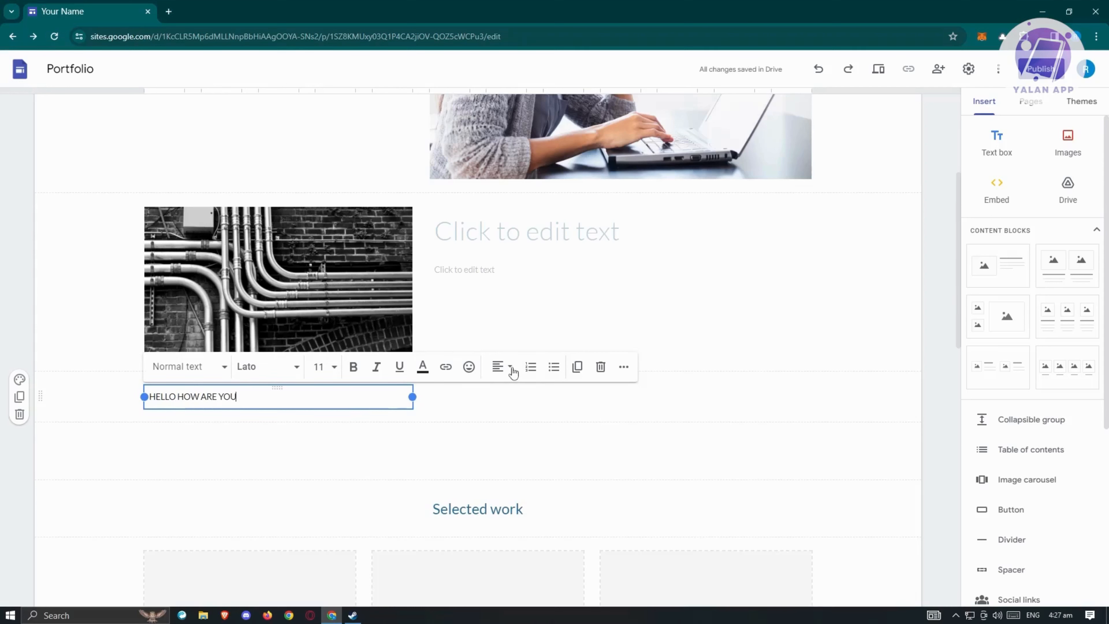
- Centre the text and resize the box so it spans the right half of the page
left_click(510, 367)
left_click(498, 426)
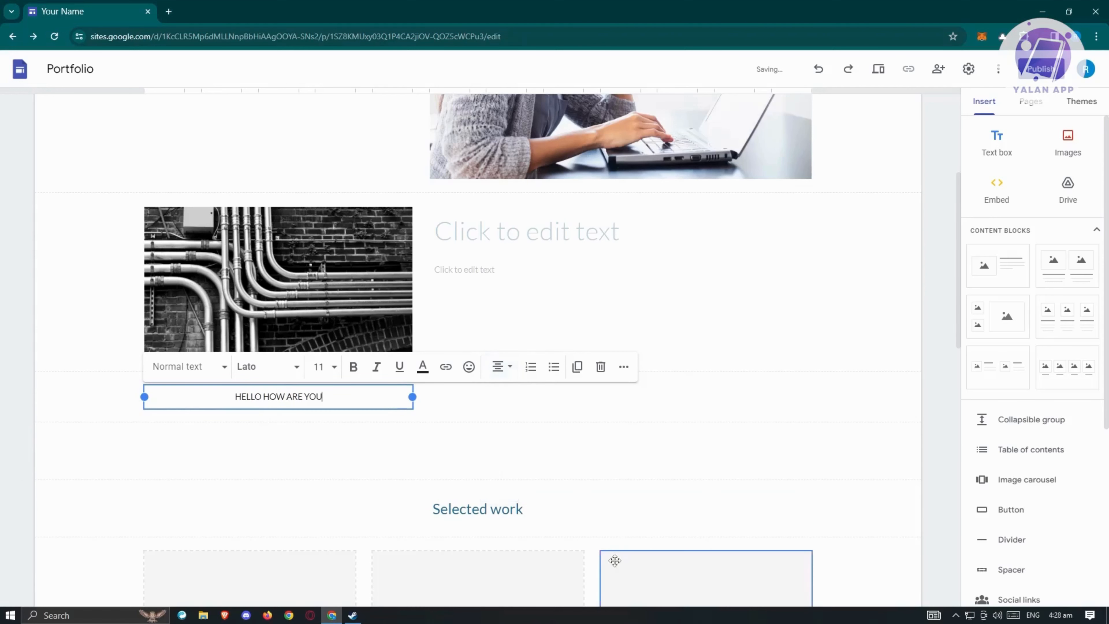
left_click_drag(414, 396, 811, 396)
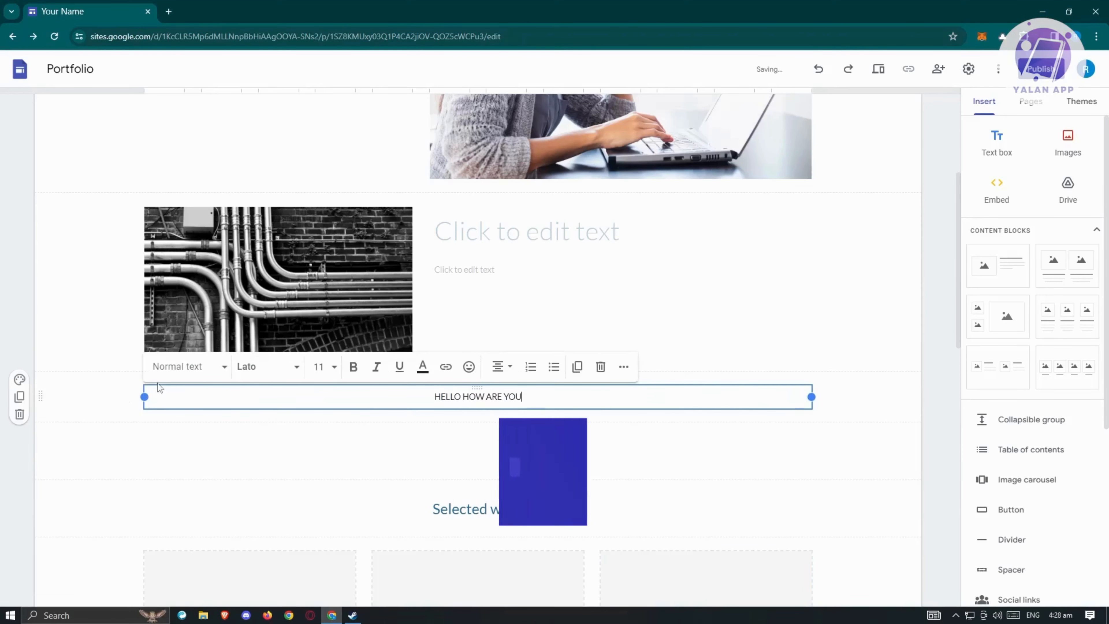
left_click_drag(144, 397, 598, 396)
left_click(367, 394)
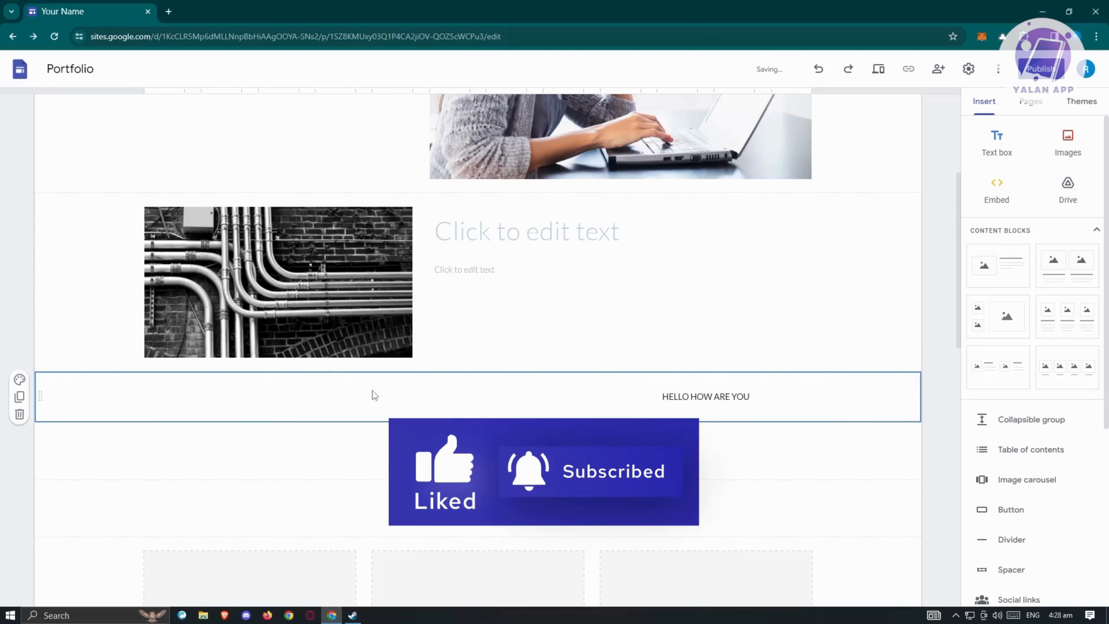
- Insert the handwritten note image written.jpg from Google Drive below the text box
left_click(1075, 143)
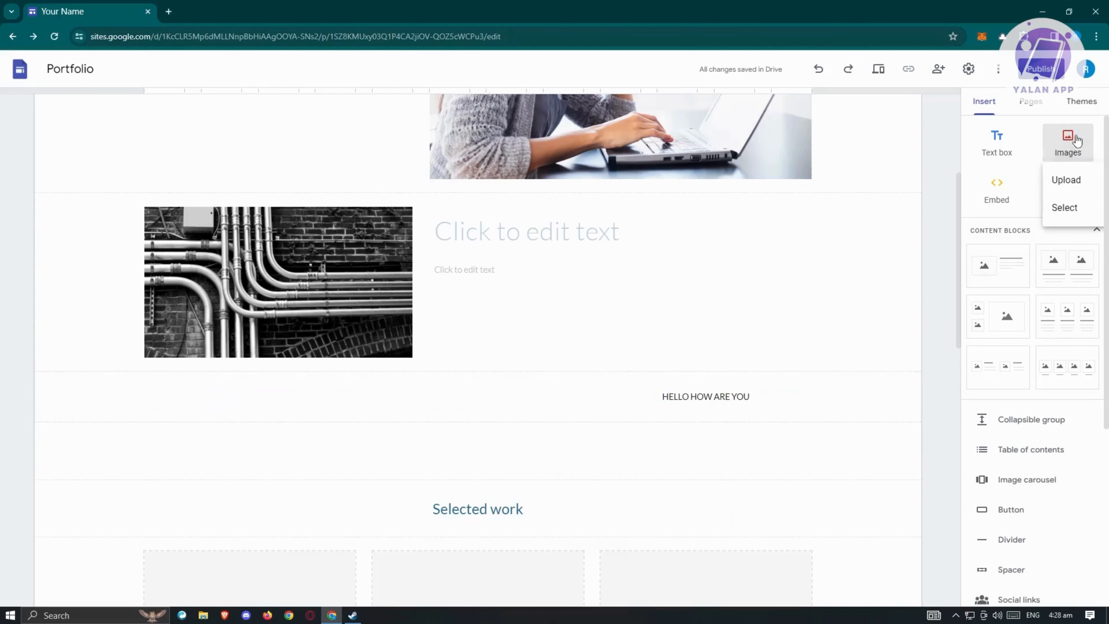
left_click(452, 422)
left_click(1058, 150)
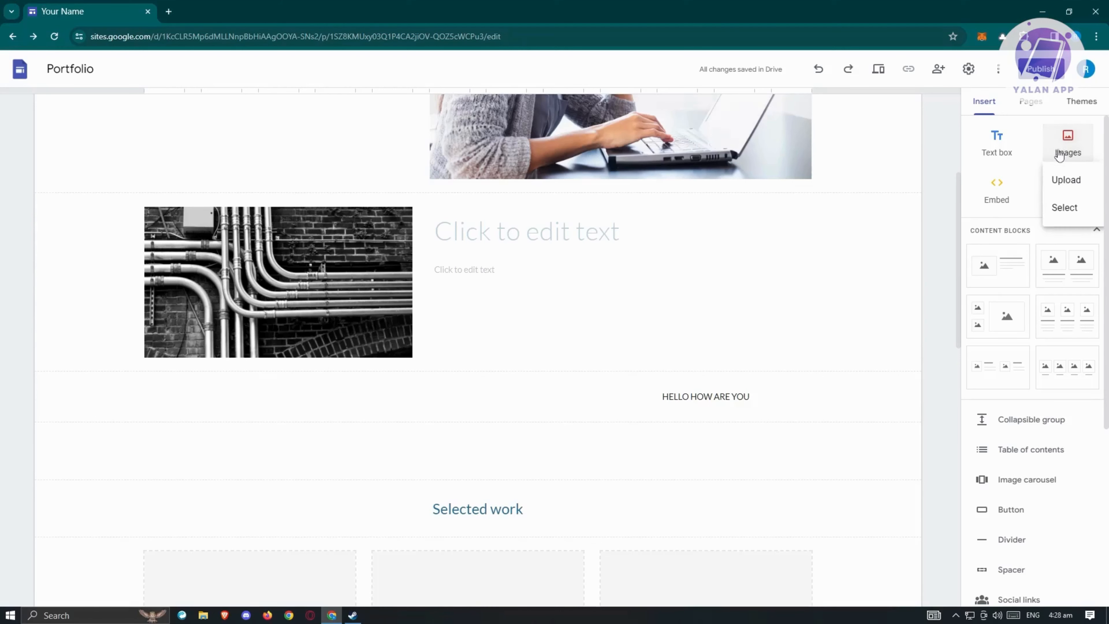
left_click(1068, 208)
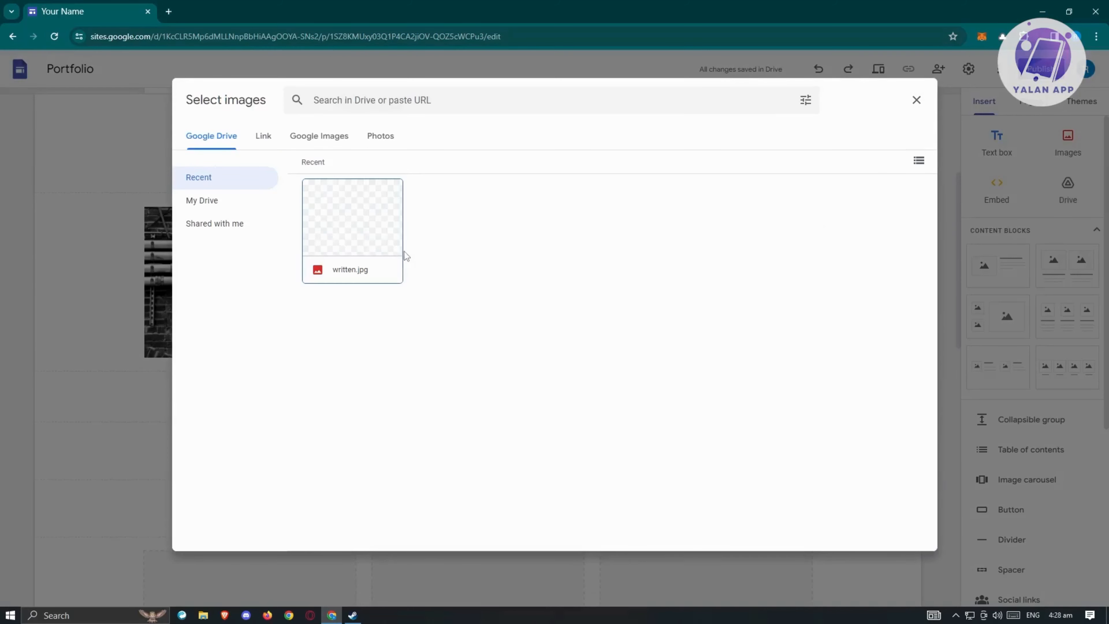
left_click(318, 137)
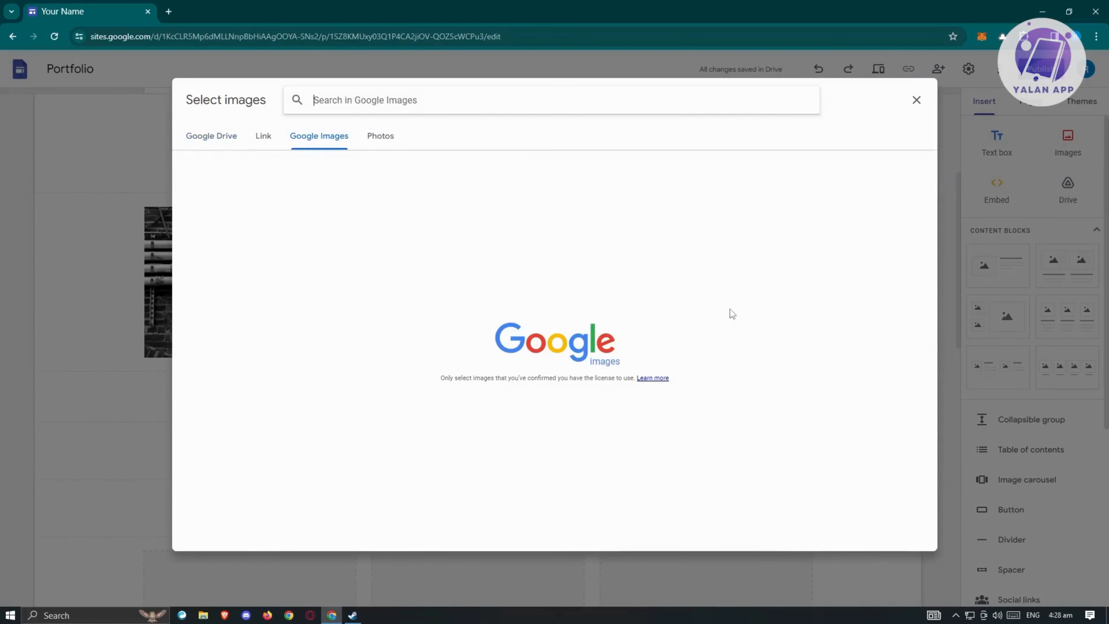
left_click(274, 139)
left_click(381, 139)
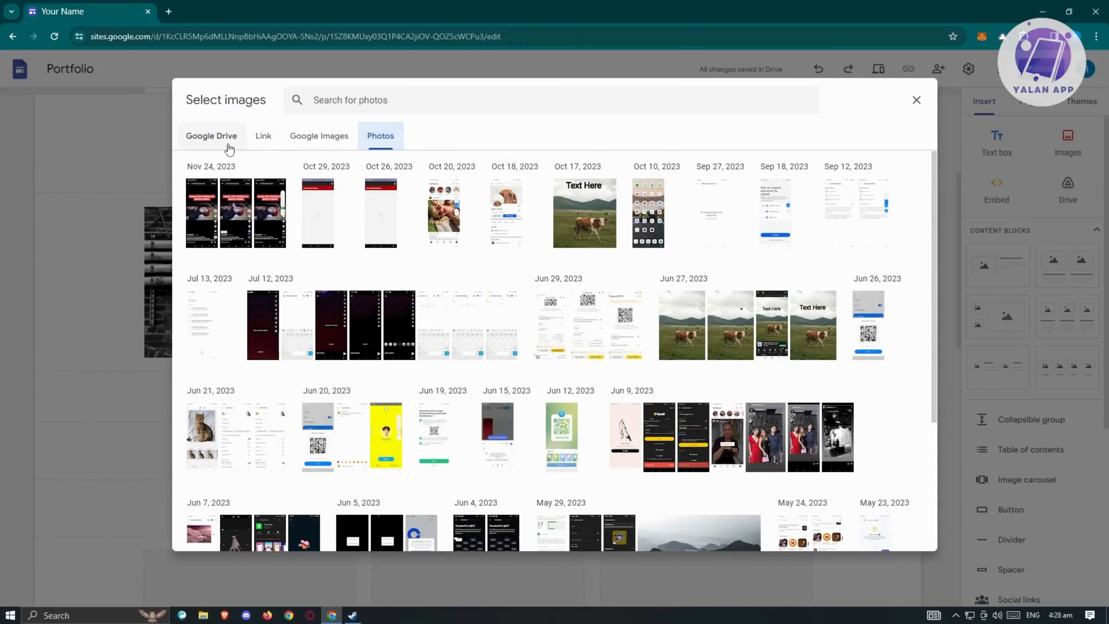
left_click(229, 149)
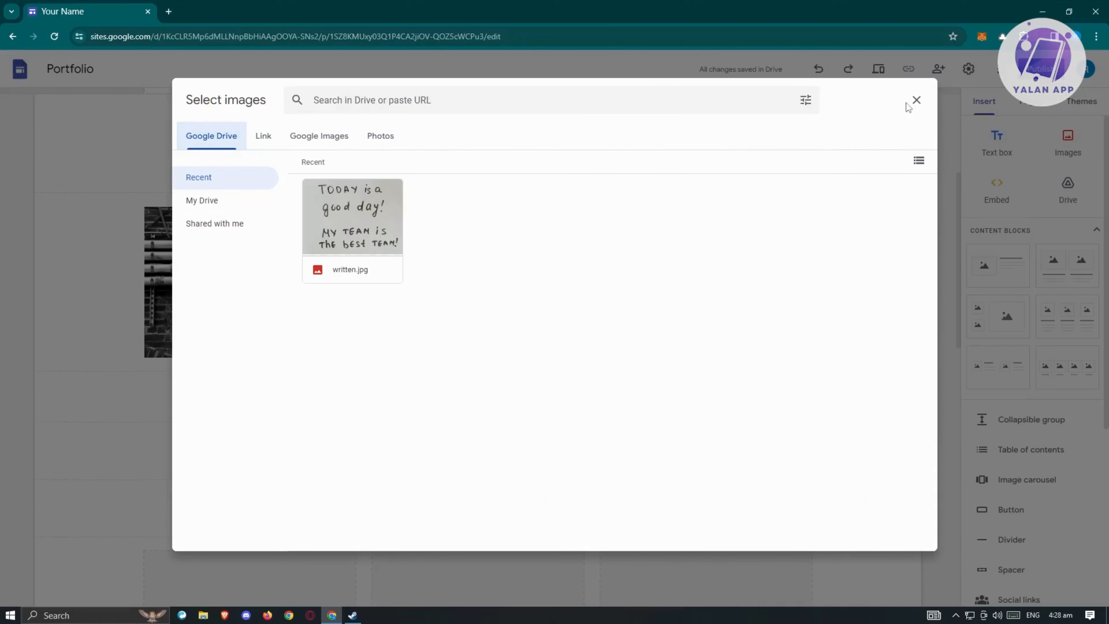
left_click(342, 233)
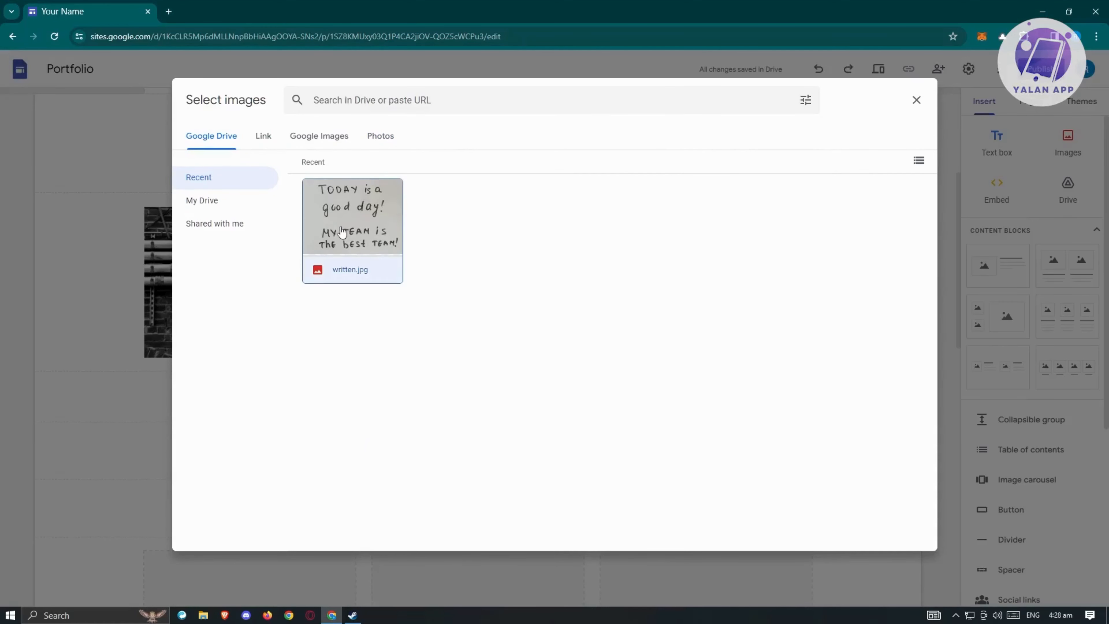
left_click(886, 533)
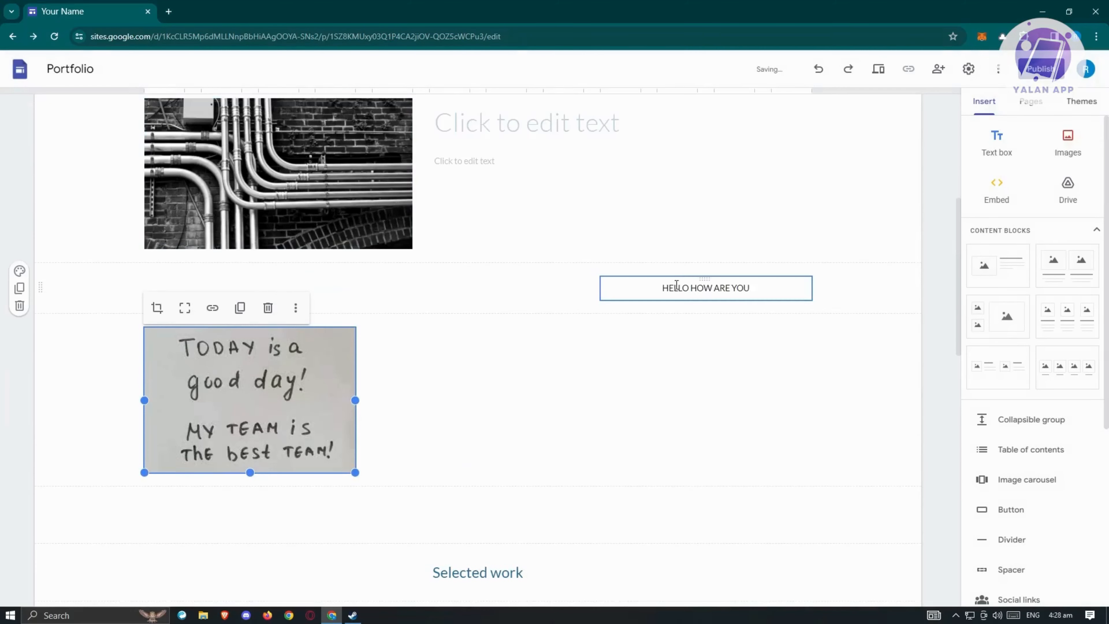
- Arrange the HELLO HOW ARE YOU box and handwritten note image side by side in one row
left_click_drag(706, 278, 615, 324)
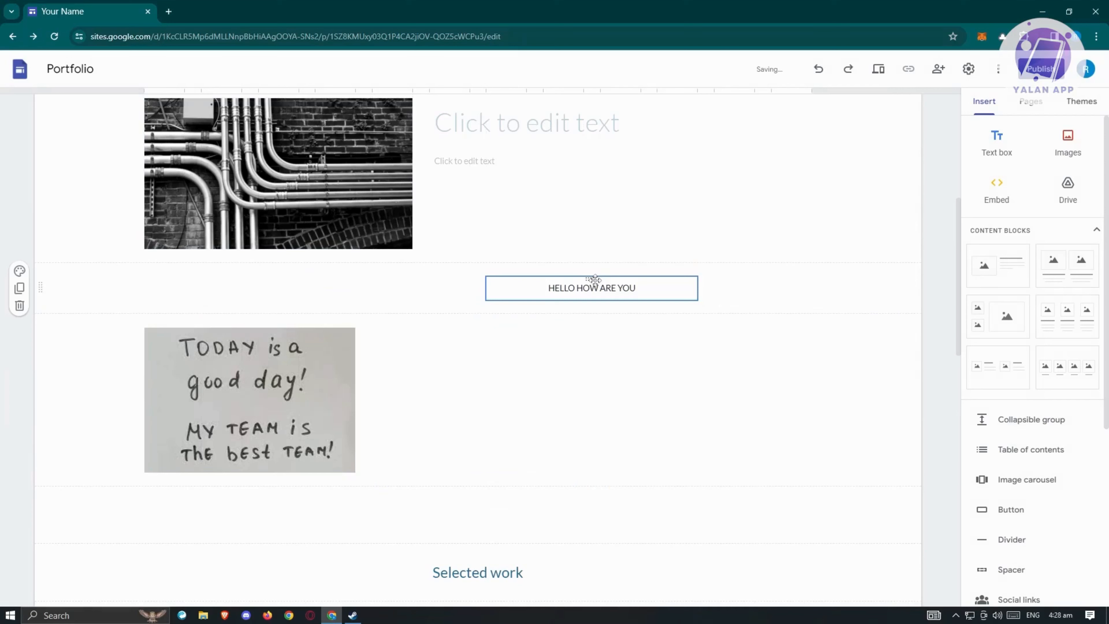
left_click_drag(592, 278, 477, 394)
left_click(486, 282)
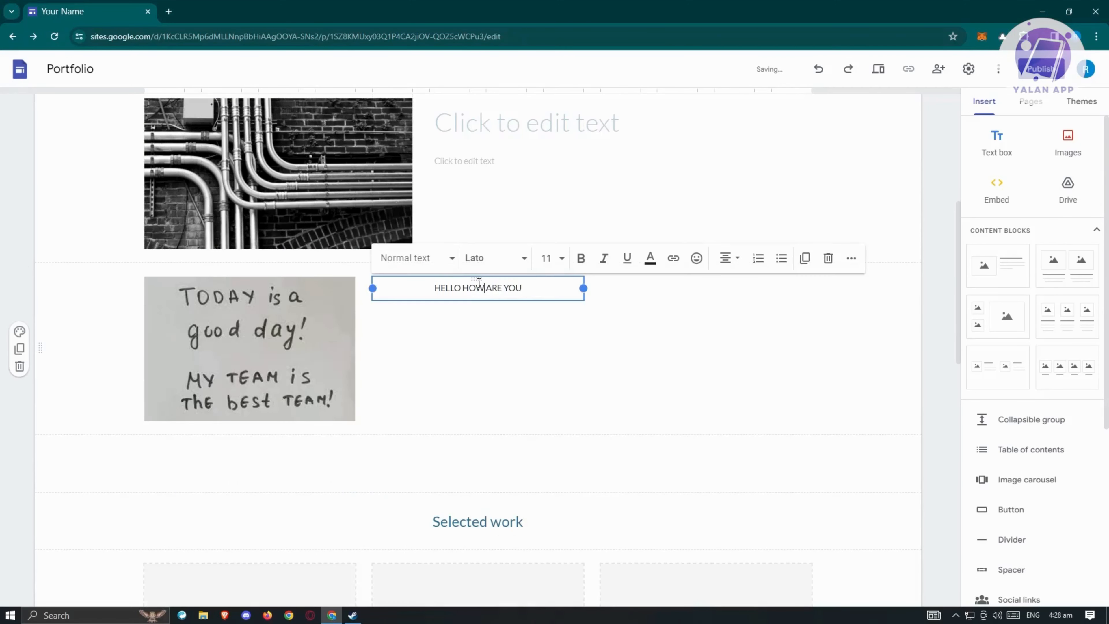
left_click_drag(478, 281, 449, 347)
left_click(308, 362)
left_click_drag(325, 320, 308, 315)
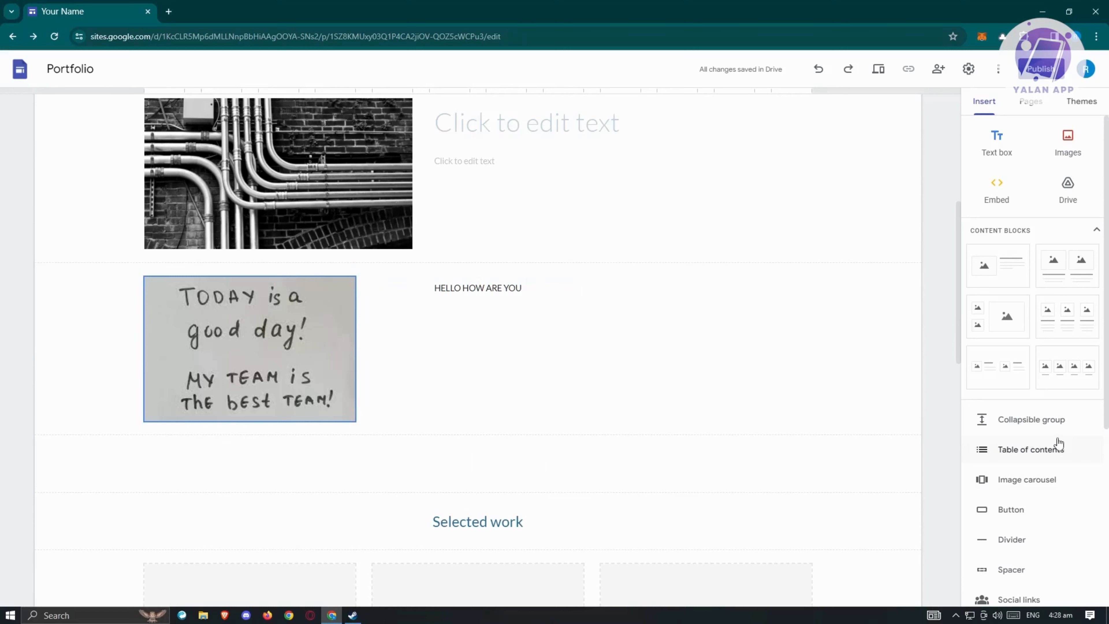
scroll(1065, 450, "down", 1)
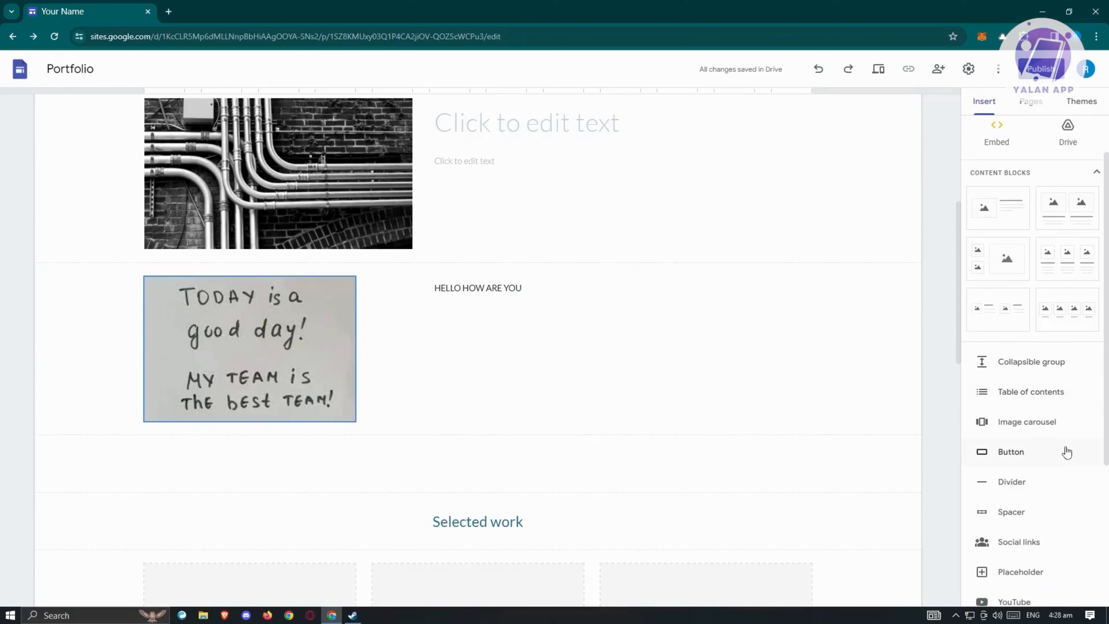
scroll(1067, 452, "down", 2)
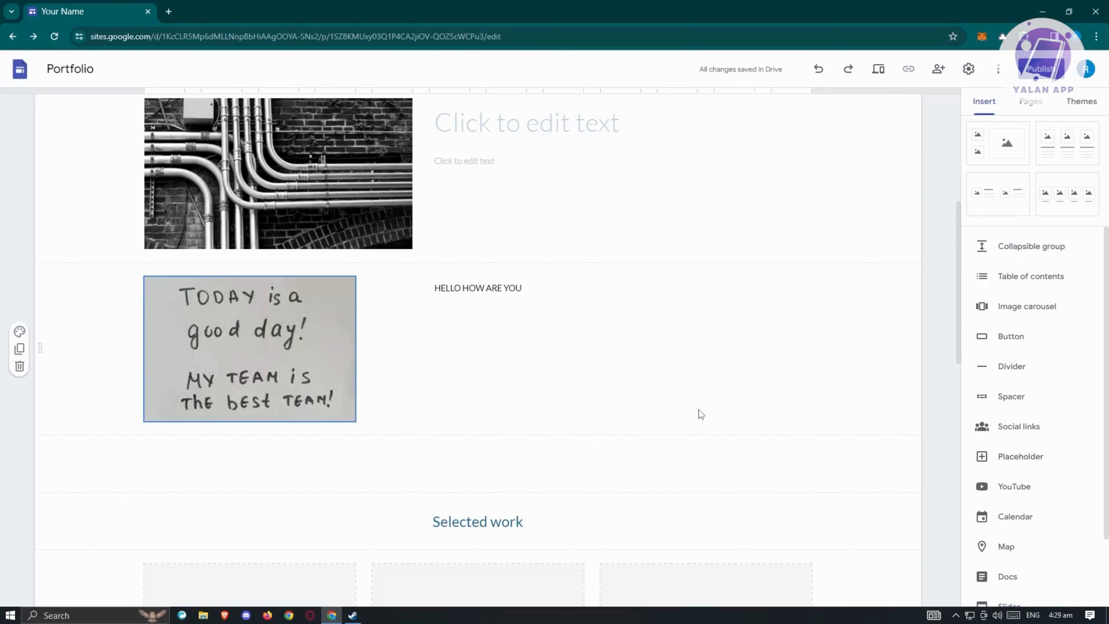
scroll(838, 424, "up", 3)
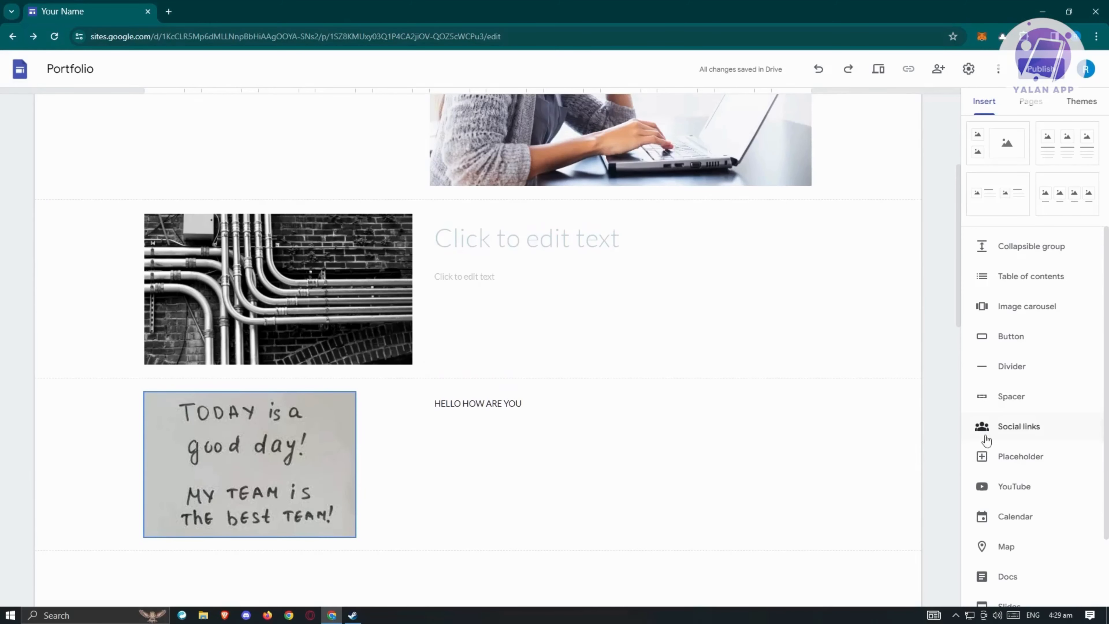
scroll(692, 443, "down", 3)
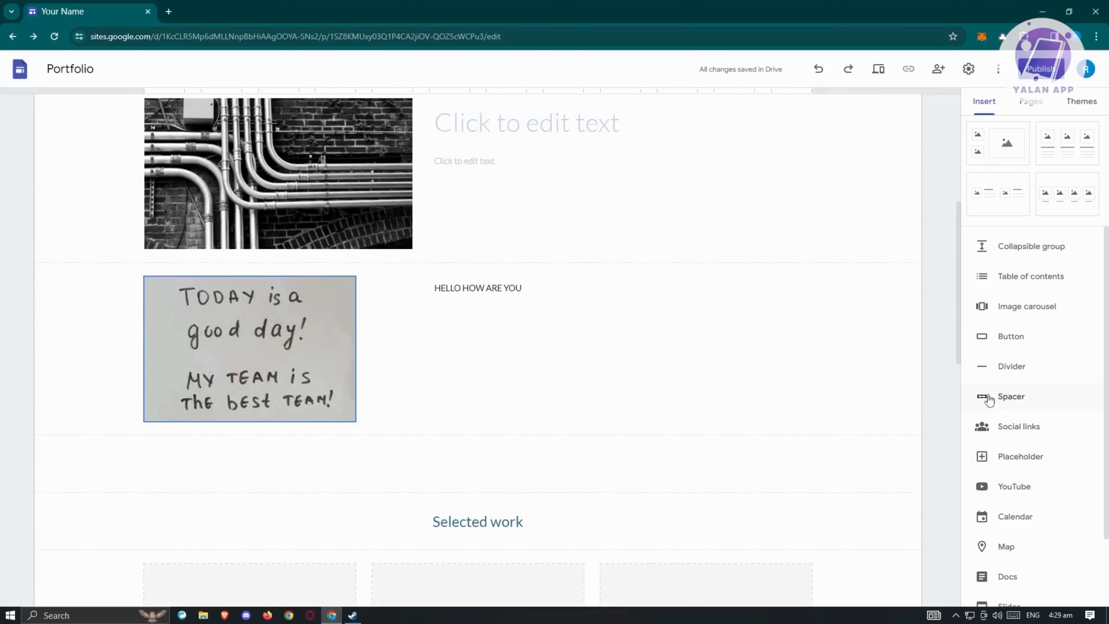
left_click(1036, 310)
left_click(452, 266)
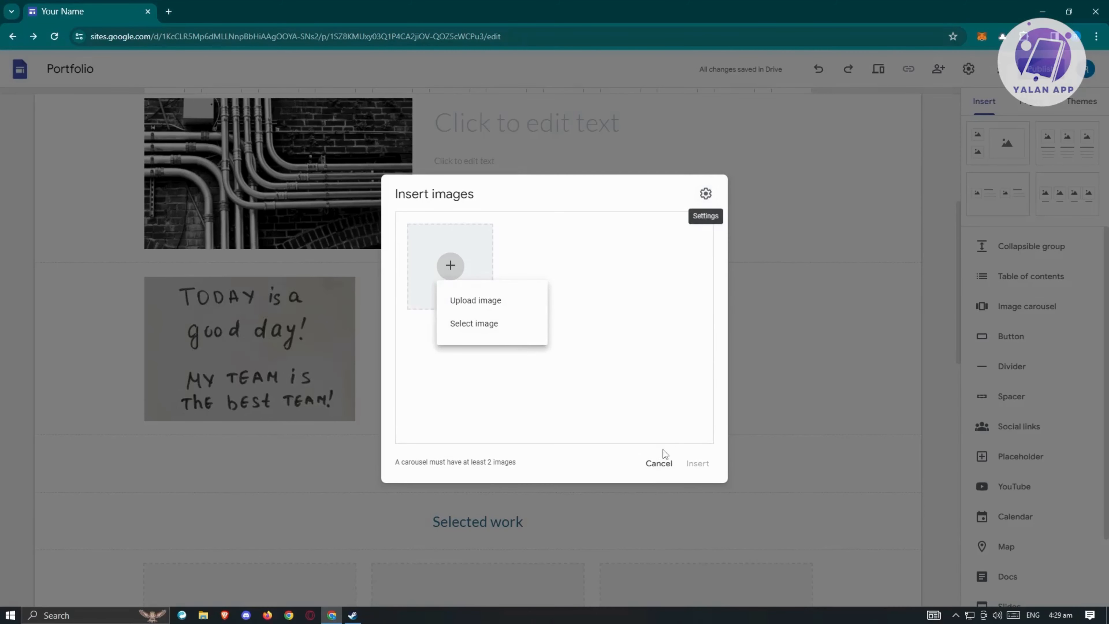
left_click(665, 463)
left_click(665, 466)
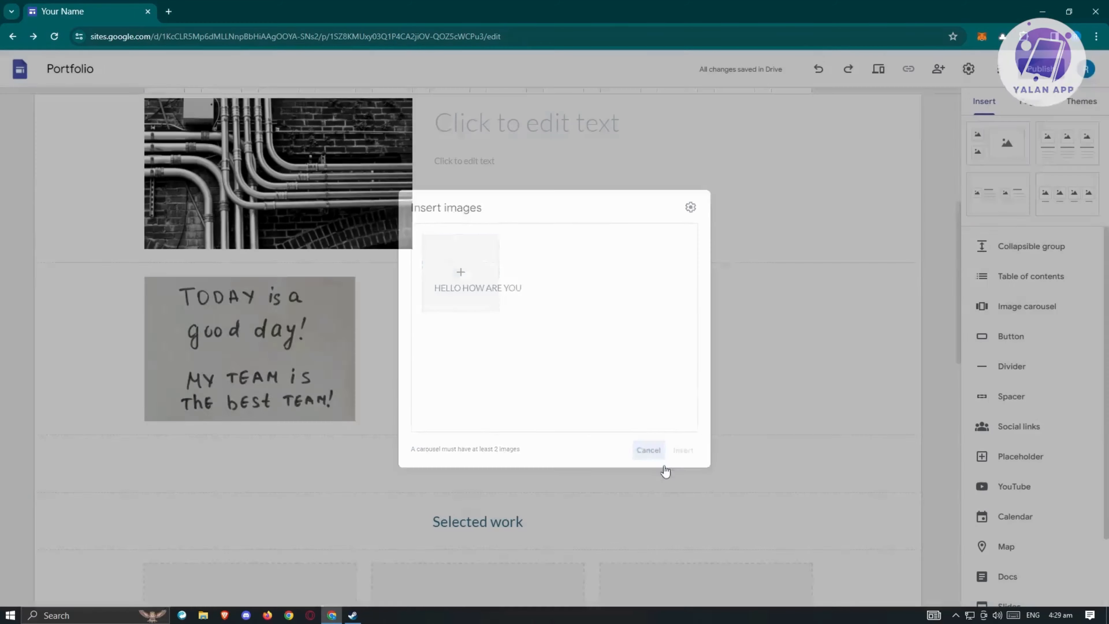
- Embed the account's own Google Calendar below the handwritten-note row
scroll(1065, 457, "down", 2)
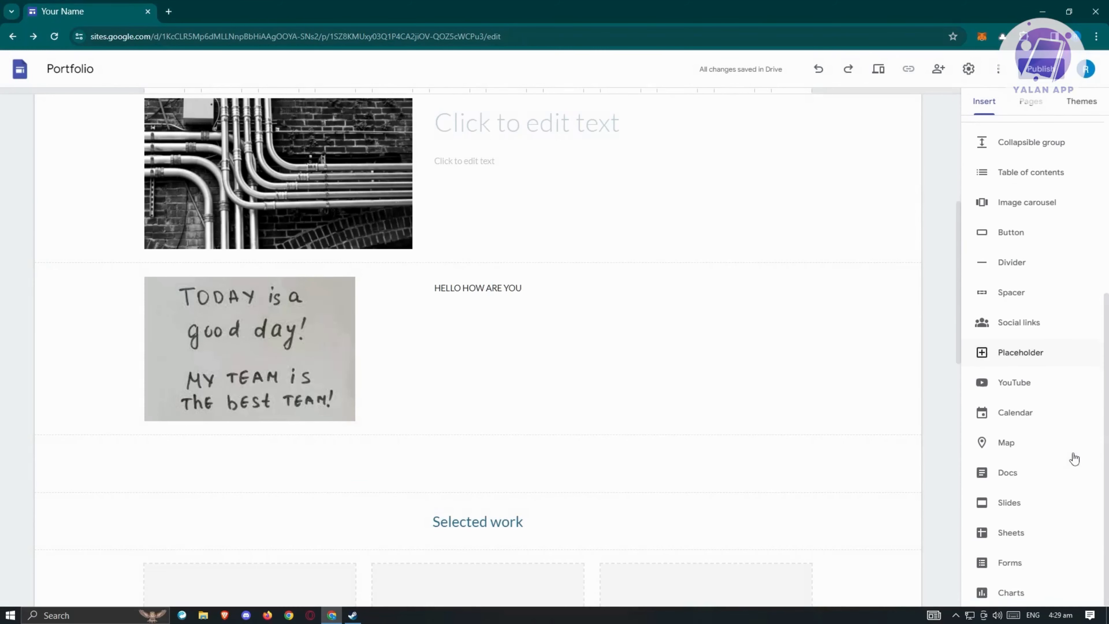
left_click(1027, 421)
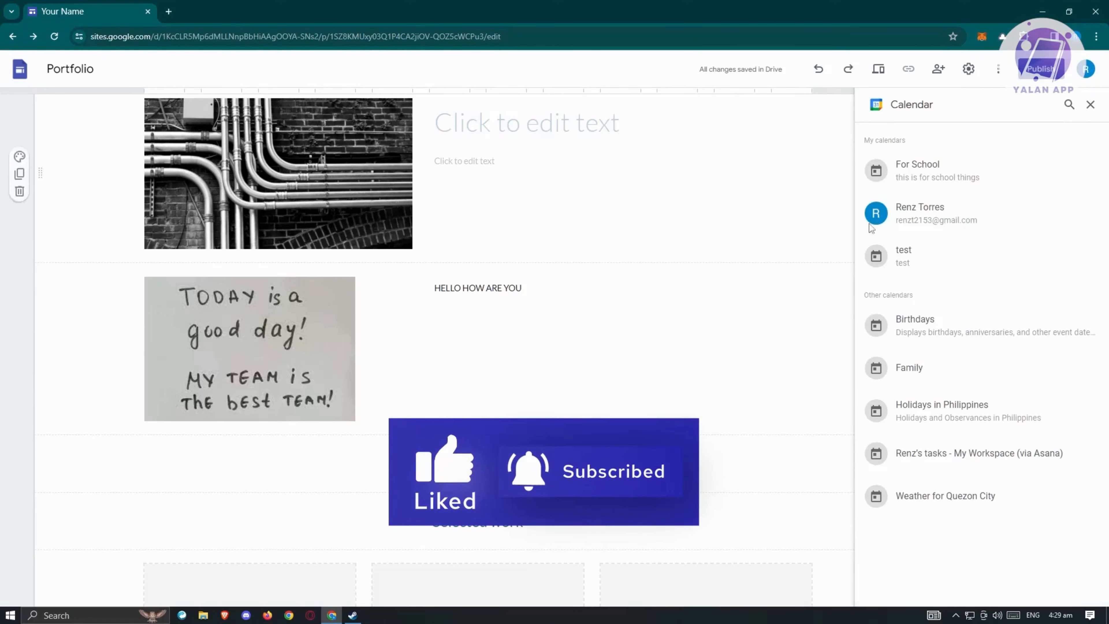
left_click(984, 212)
left_click(1072, 587)
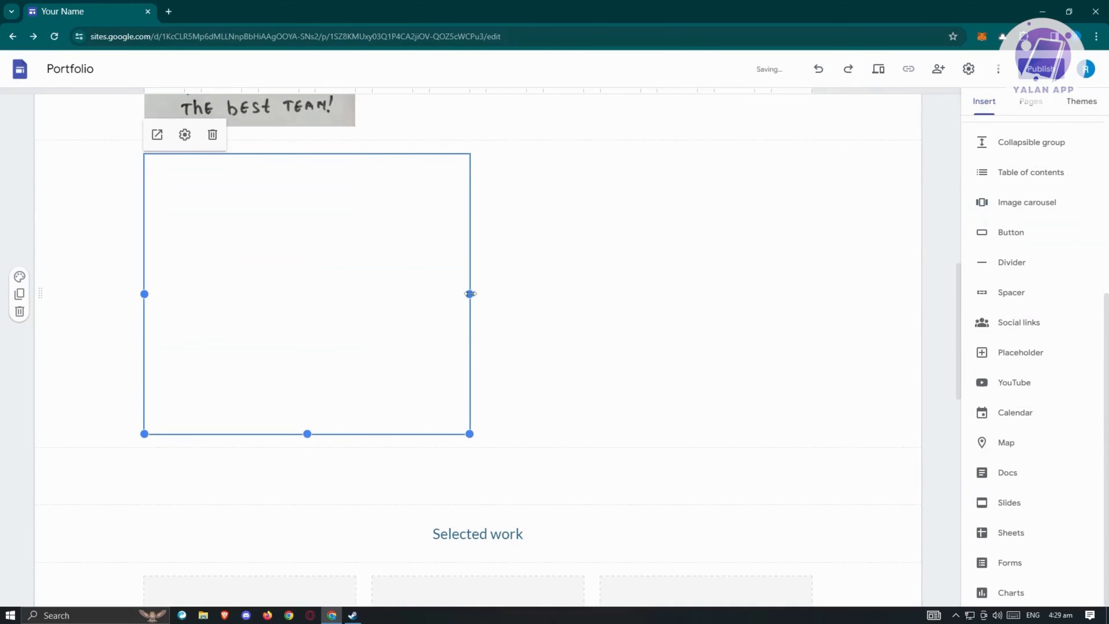
- Stretch the calendar embed to full content width, leaving its display settings unchanged
left_click_drag(469, 293, 812, 326)
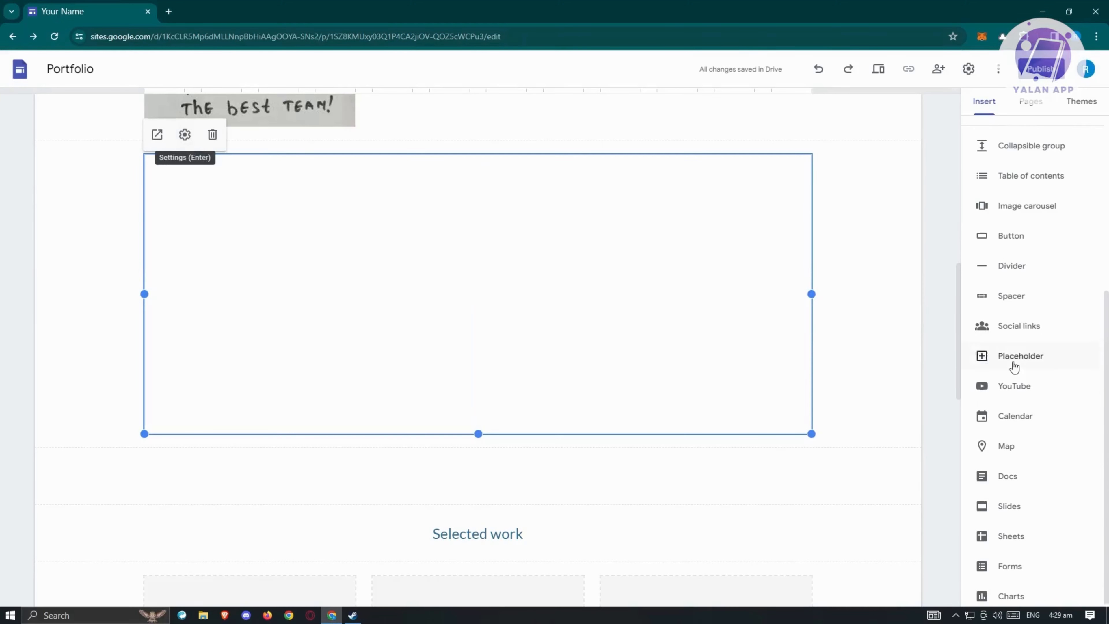
scroll(1026, 384, "up", 5)
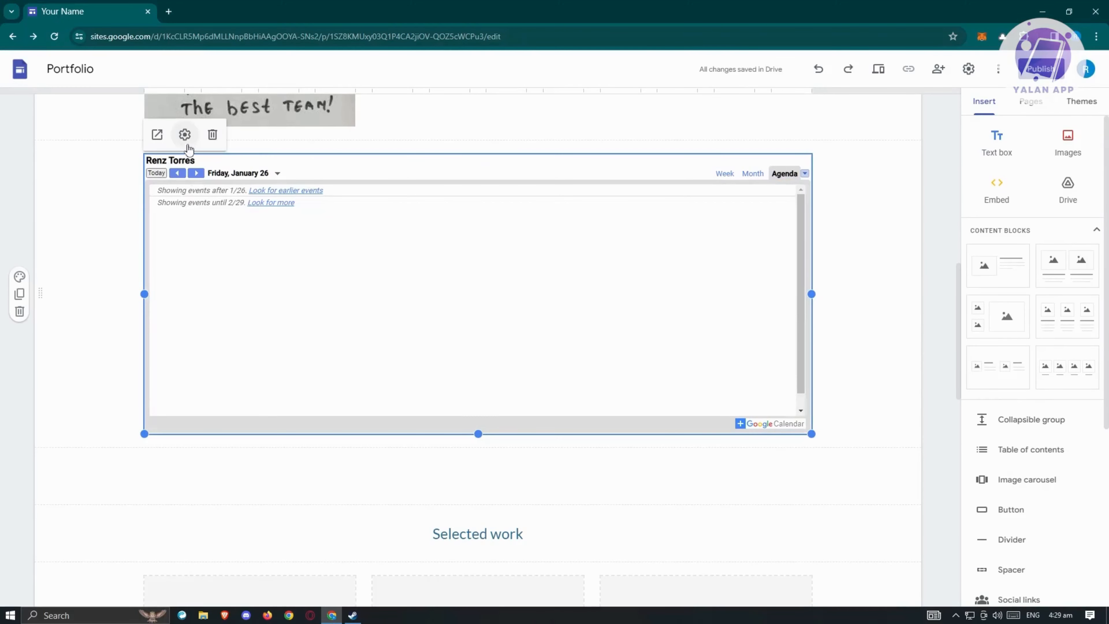
left_click(185, 135)
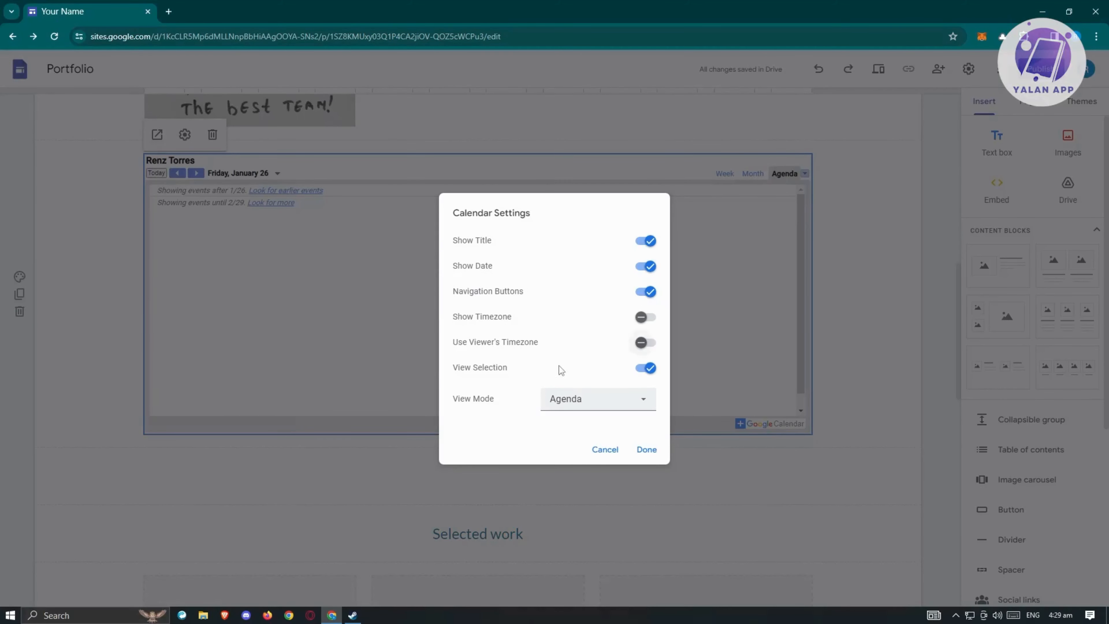
left_click(606, 449)
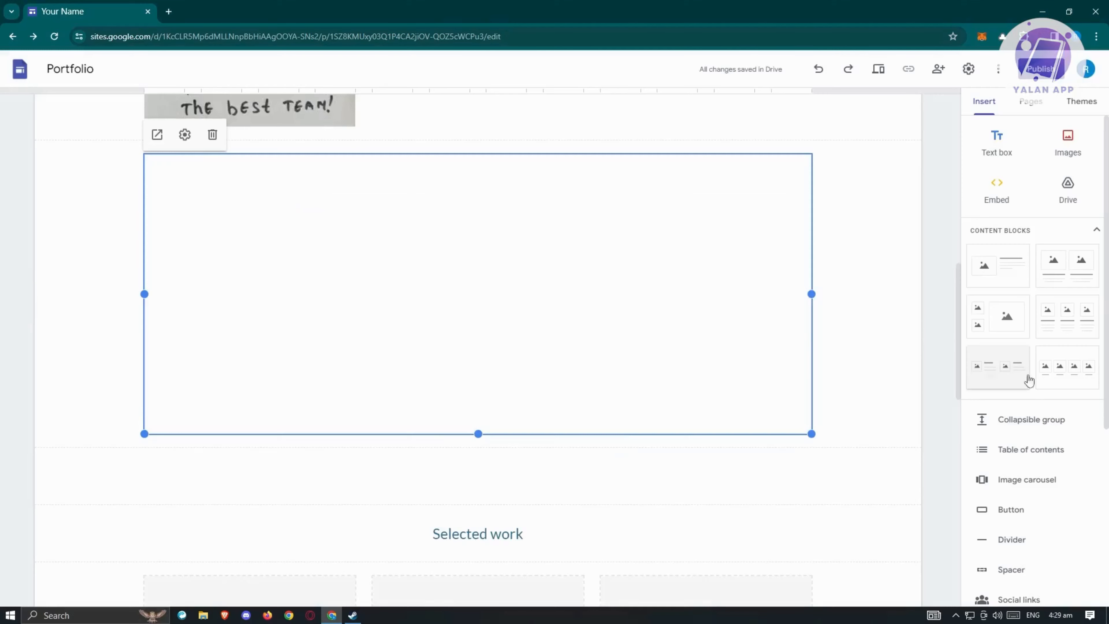
scroll(1039, 455, "down", 5)
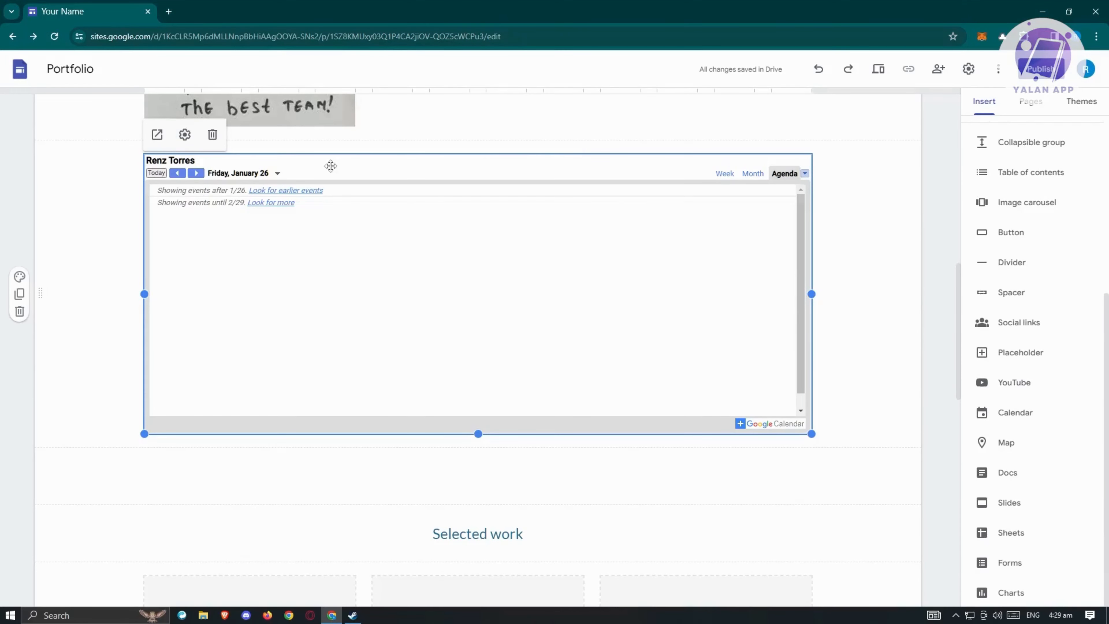
scroll(670, 366, "up", 15)
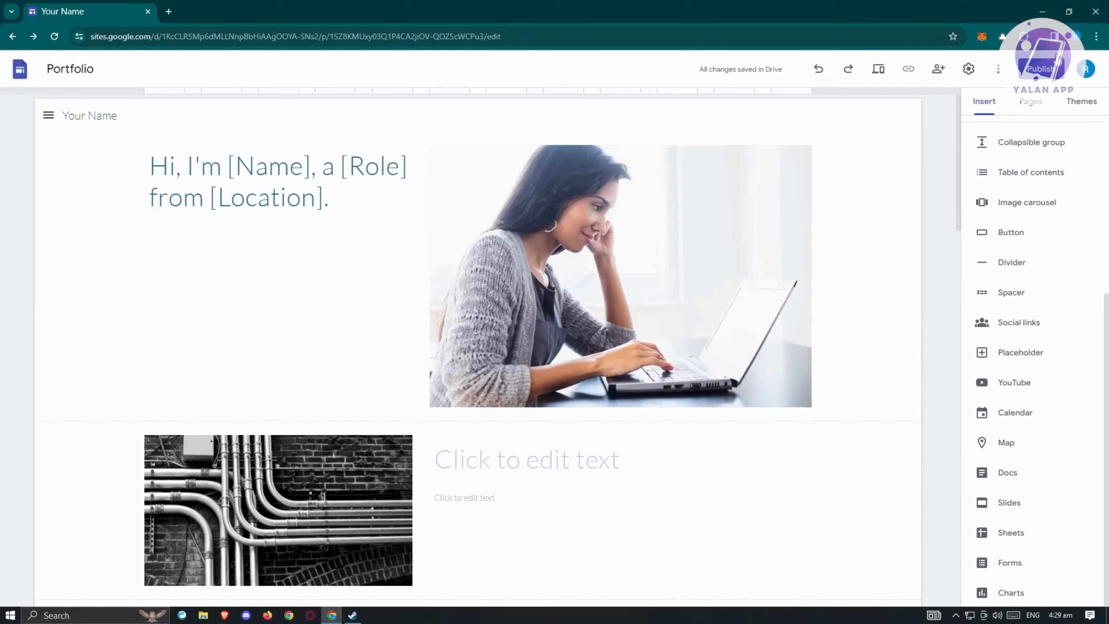
- Bring up the Publish to the web dialog for the portfolio site
left_click(1034, 76)
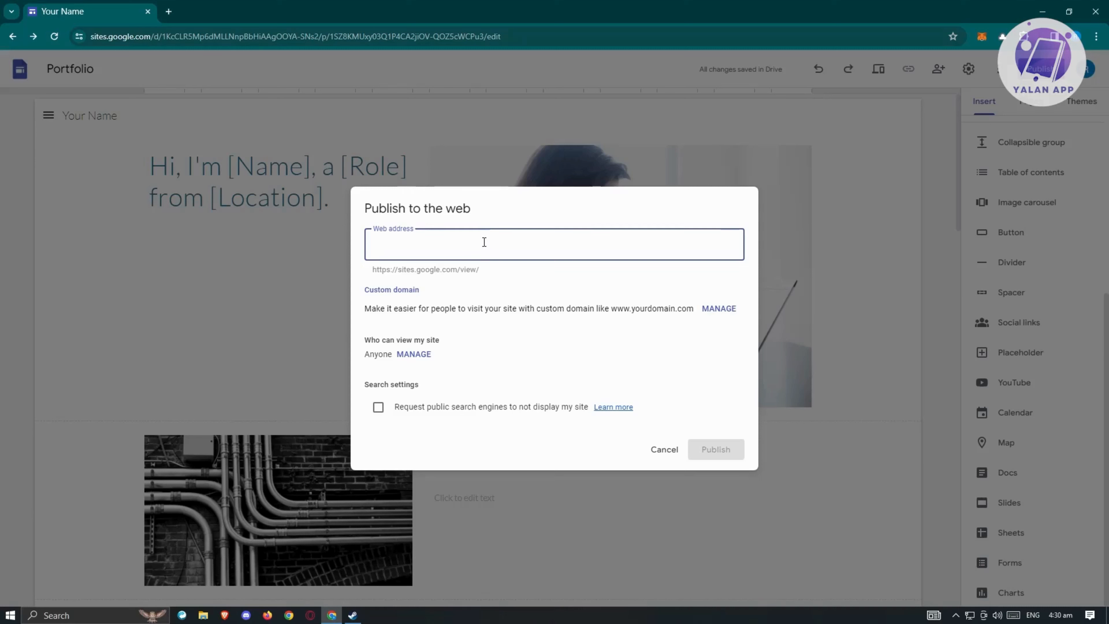
- Enter a custom sites.google.com/view web address and publish the site
type("renzi")
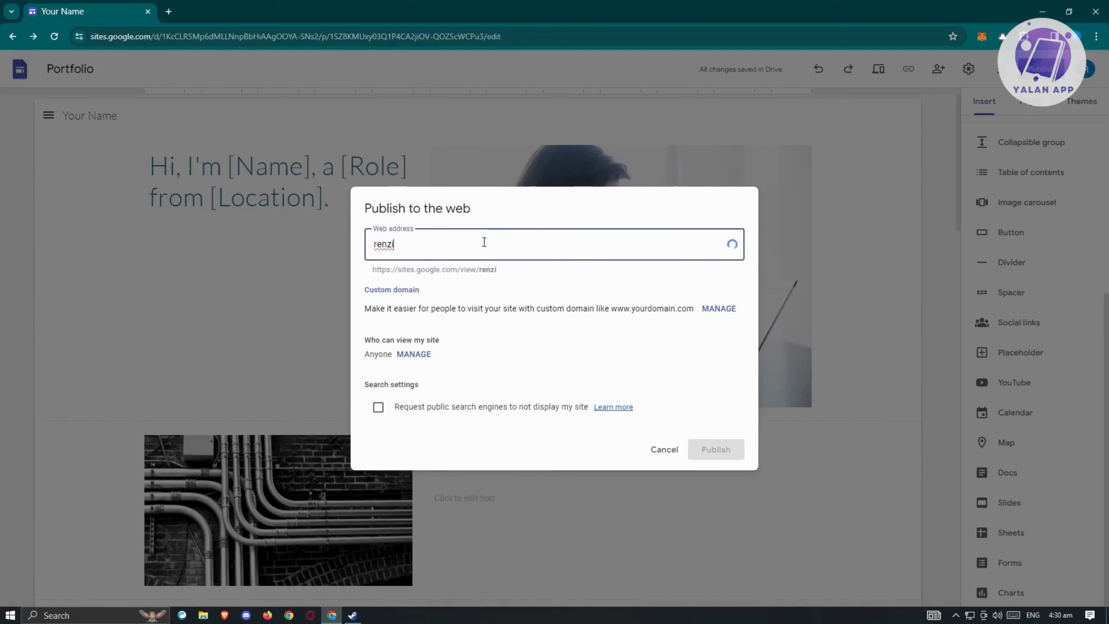
type("2153")
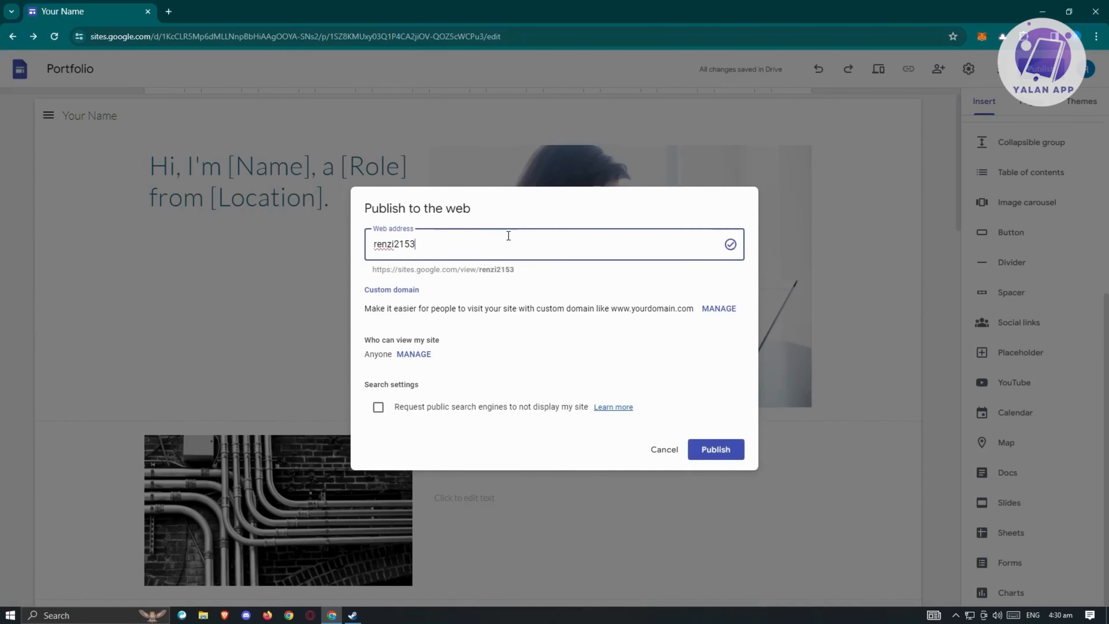
type("756")
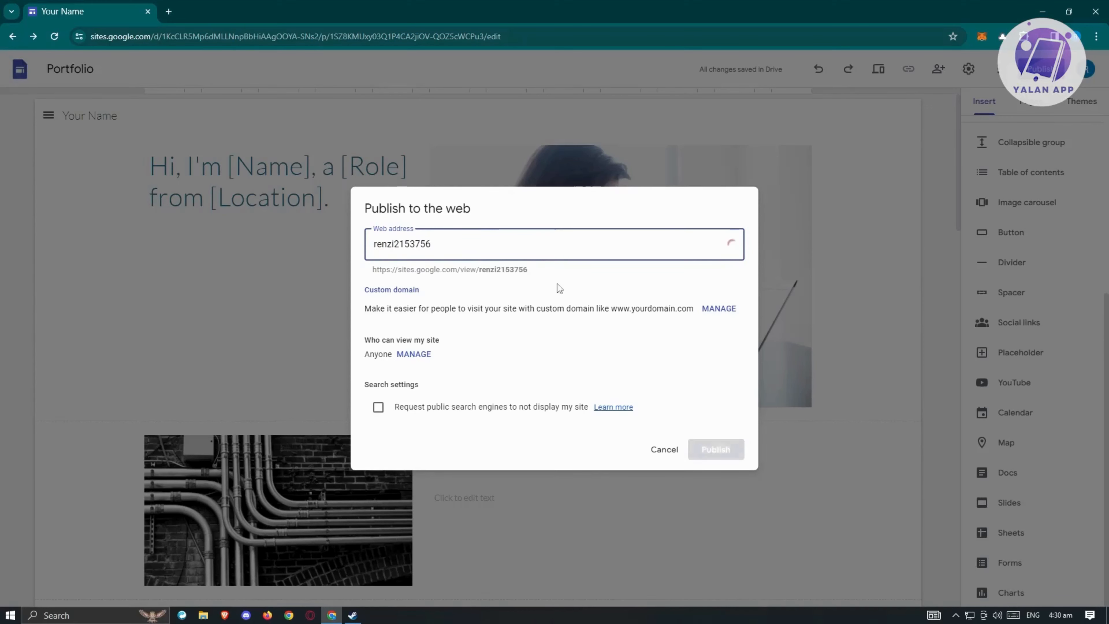
left_click(576, 285)
left_click(716, 450)
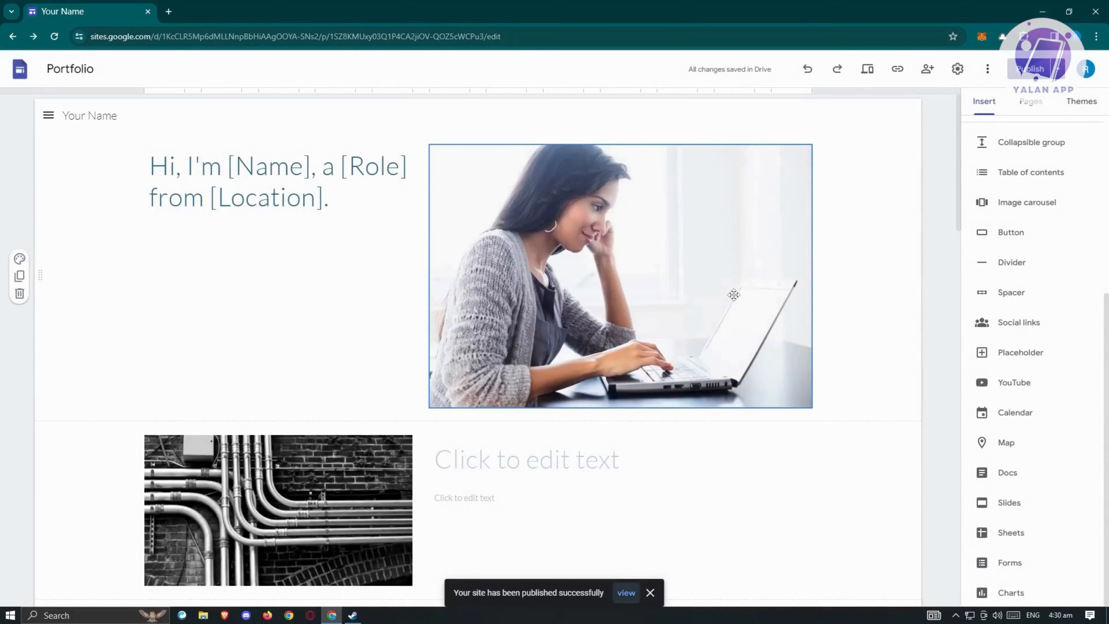
- Open the published portfolio site in a new browser tab
left_click(1058, 70)
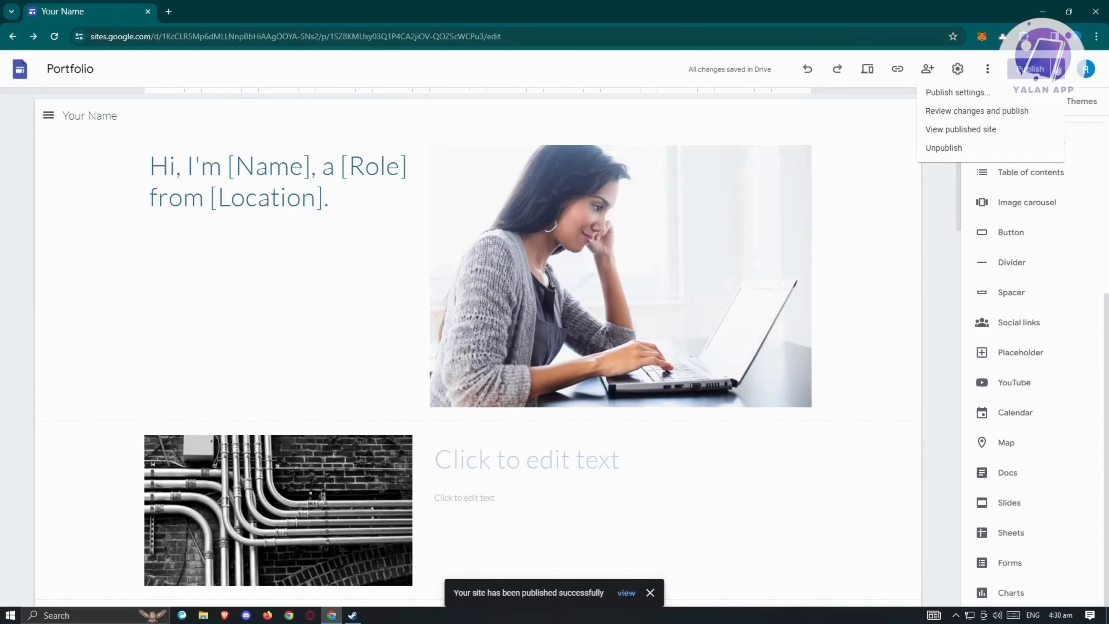
left_click(960, 129)
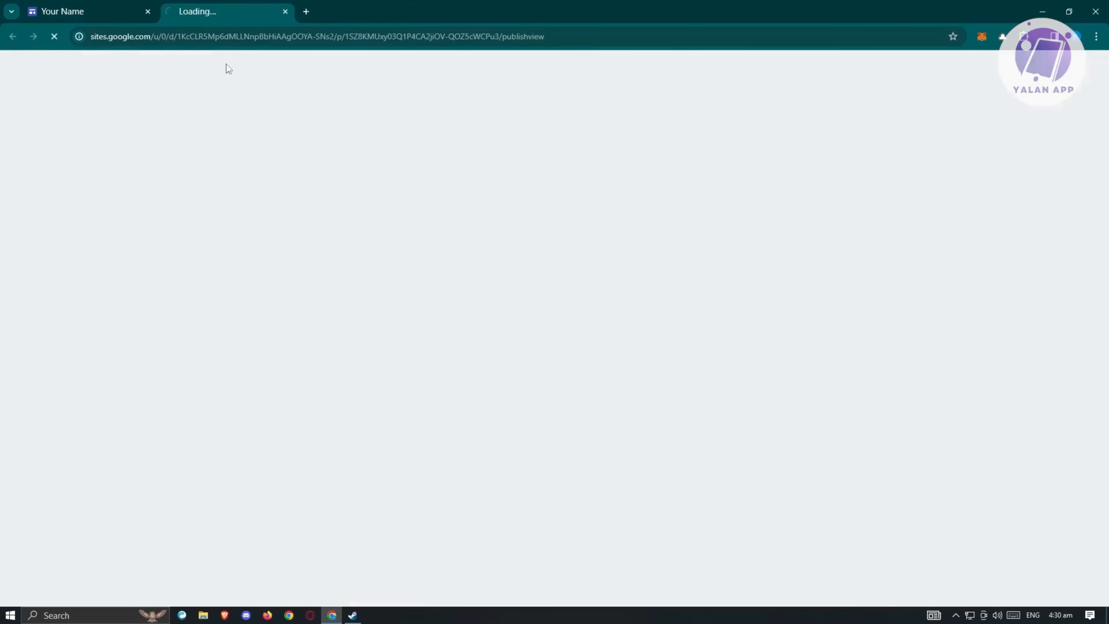